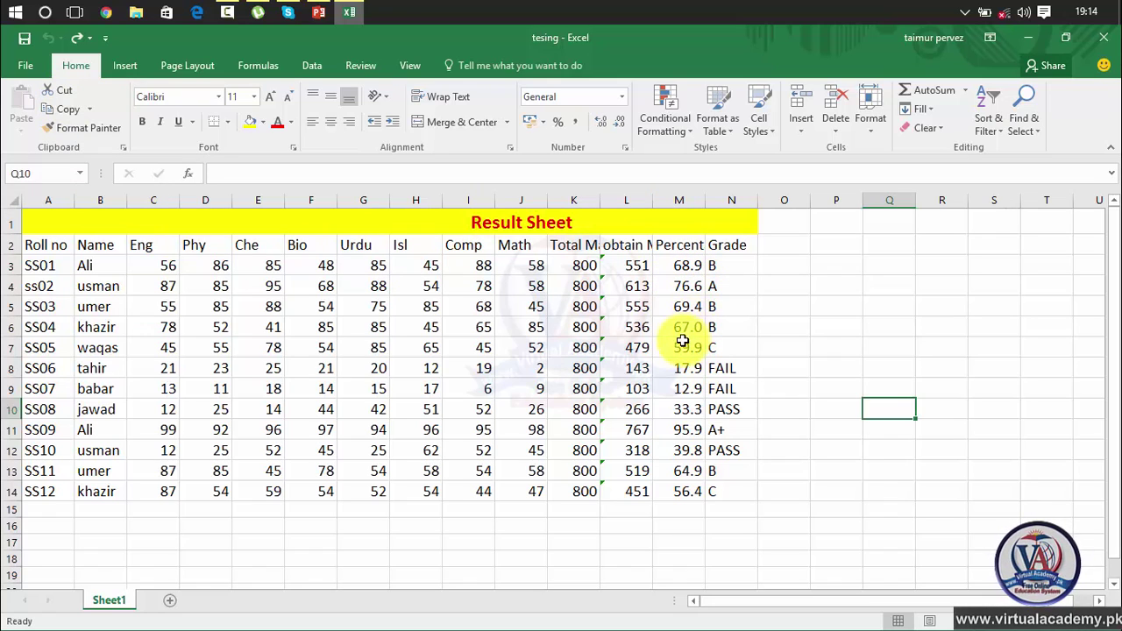
- Cut the range K7:M11 and paste it starting at cell P4
{"action": "left_click_drag", "start_coordinate": [682, 347], "coordinate": [571, 434]}
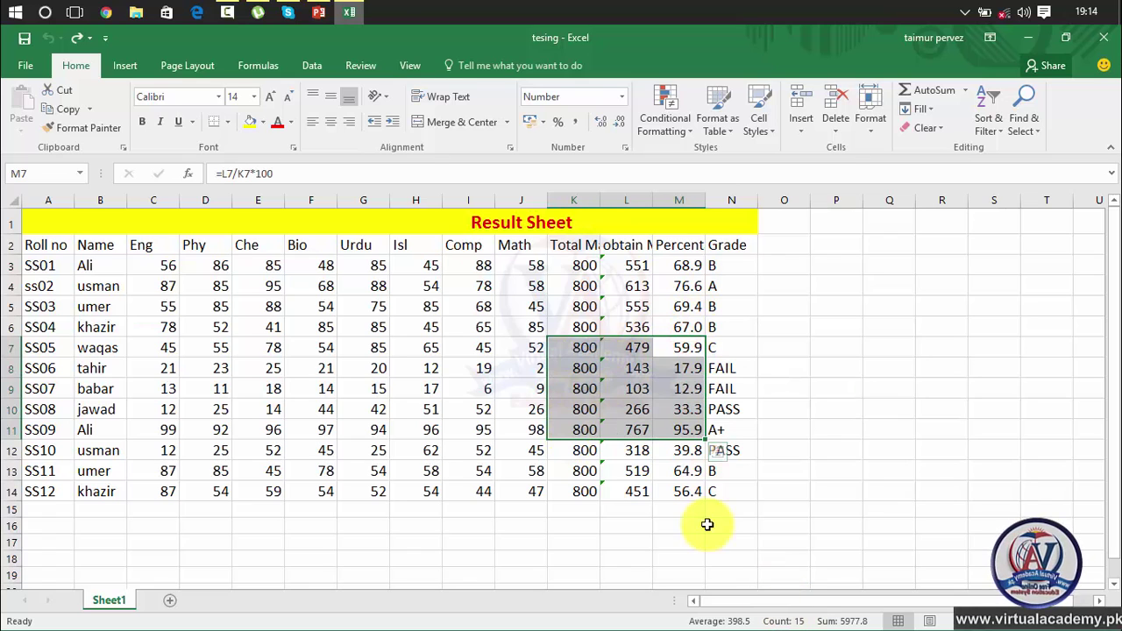
{"action": "left_click", "coordinate": [71, 96]}
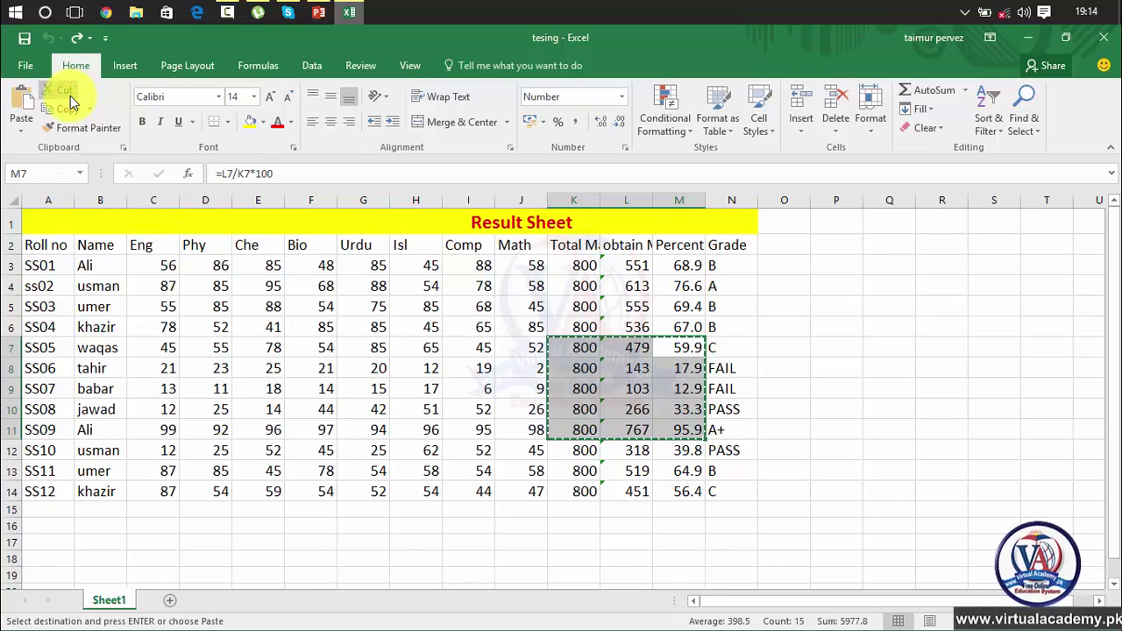
{"action": "left_click", "coordinate": [816, 288]}
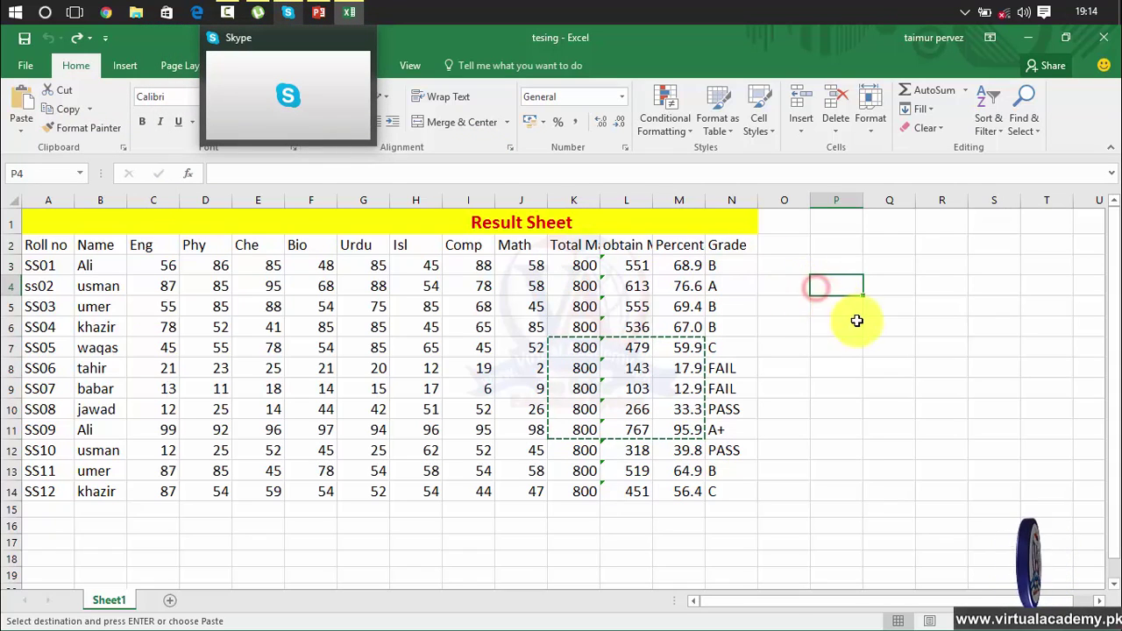
{"action": "left_click", "coordinate": [21, 104]}
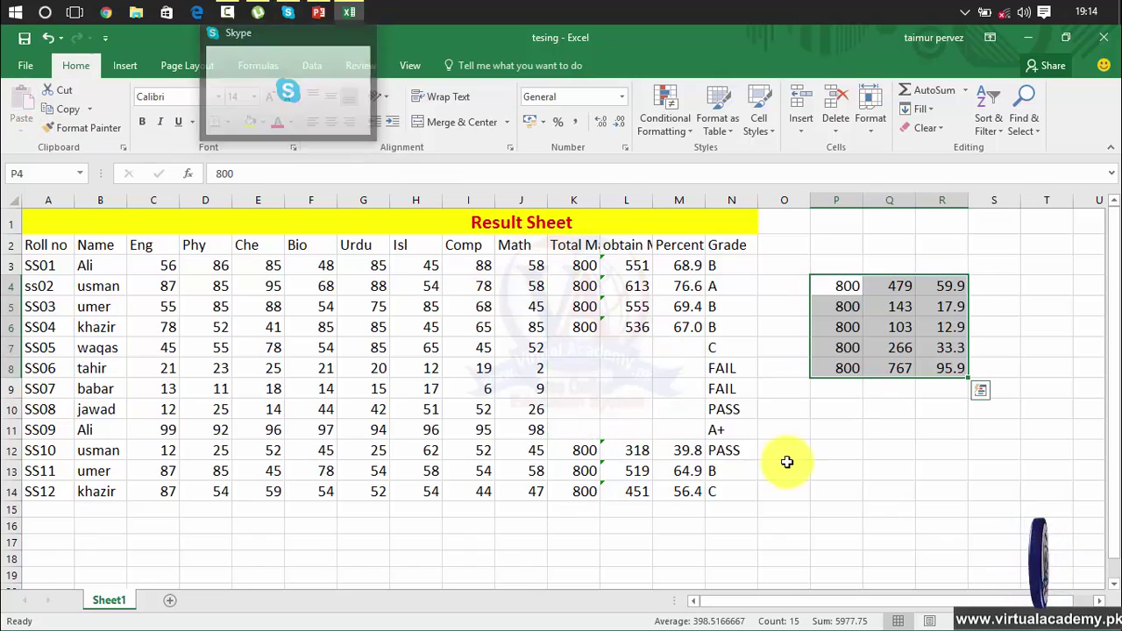
{"action": "left_click", "coordinate": [785, 467]}
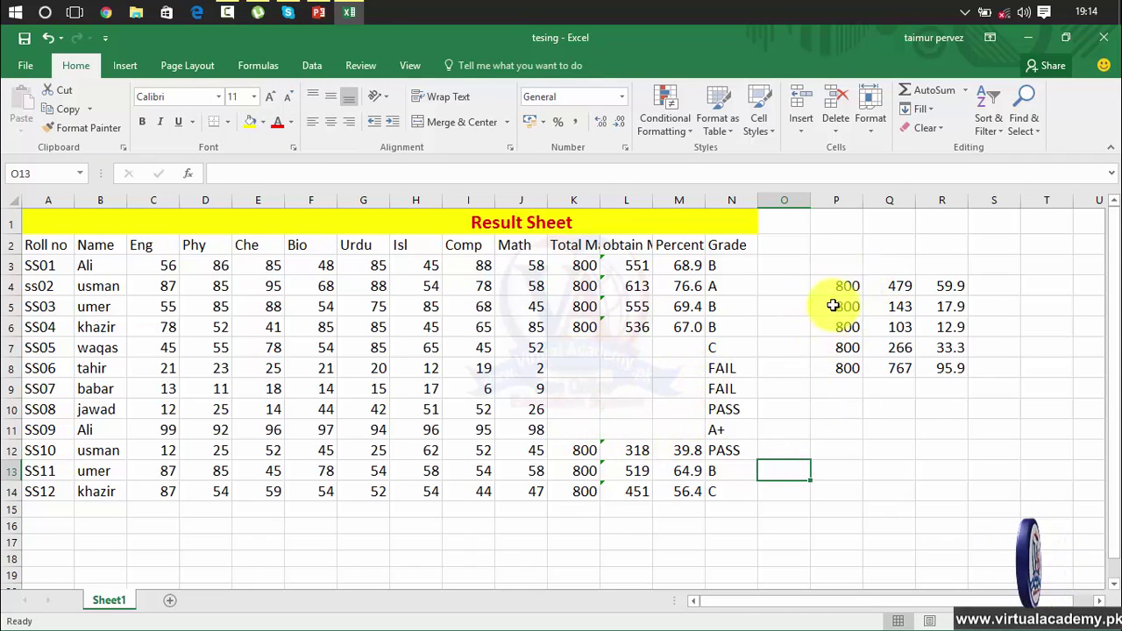
- Undo the move of the K7:M11 cells and cancel the pending cut
{"action": "left_click_drag", "start_coordinate": [837, 288], "coordinate": [975, 373]}
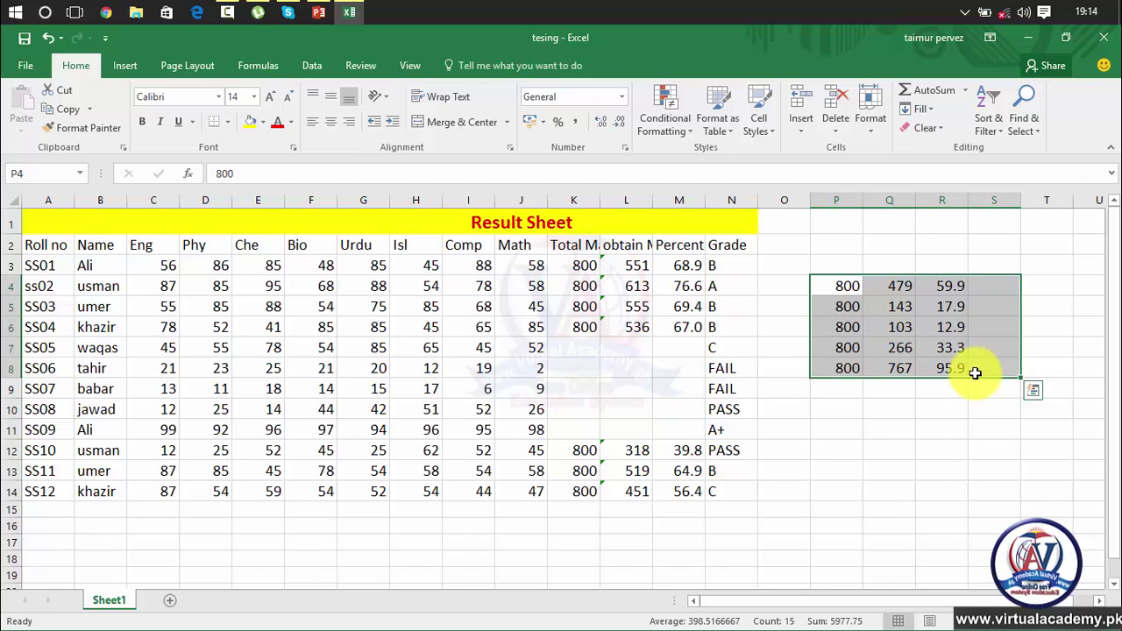
{"action": "key", "text": "ctrl+z"}
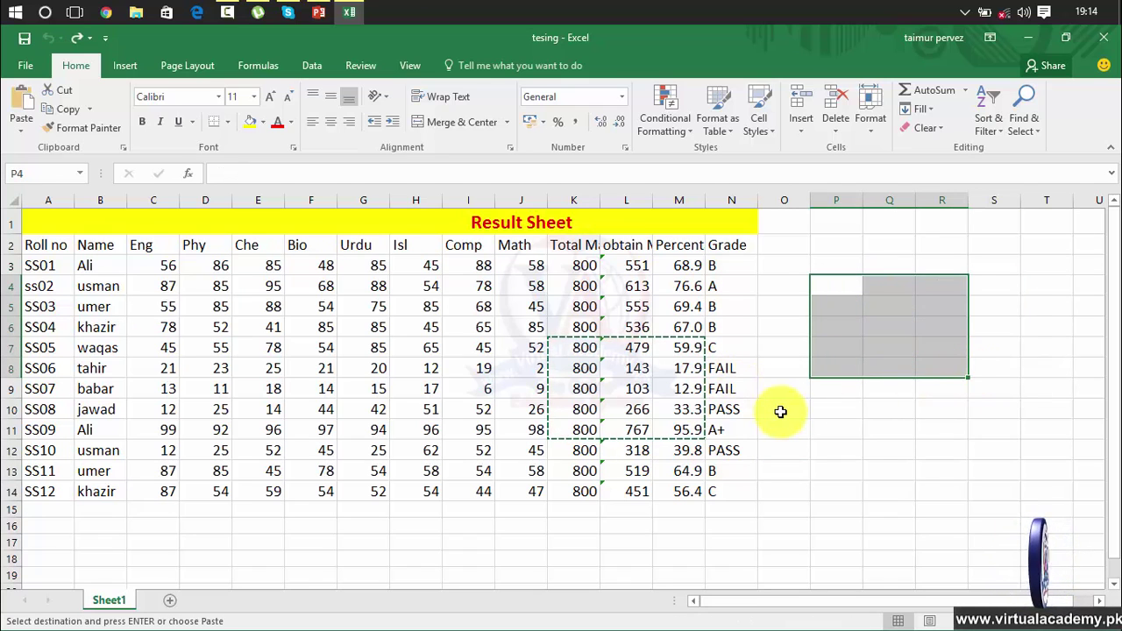
{"action": "left_click", "coordinate": [780, 412]}
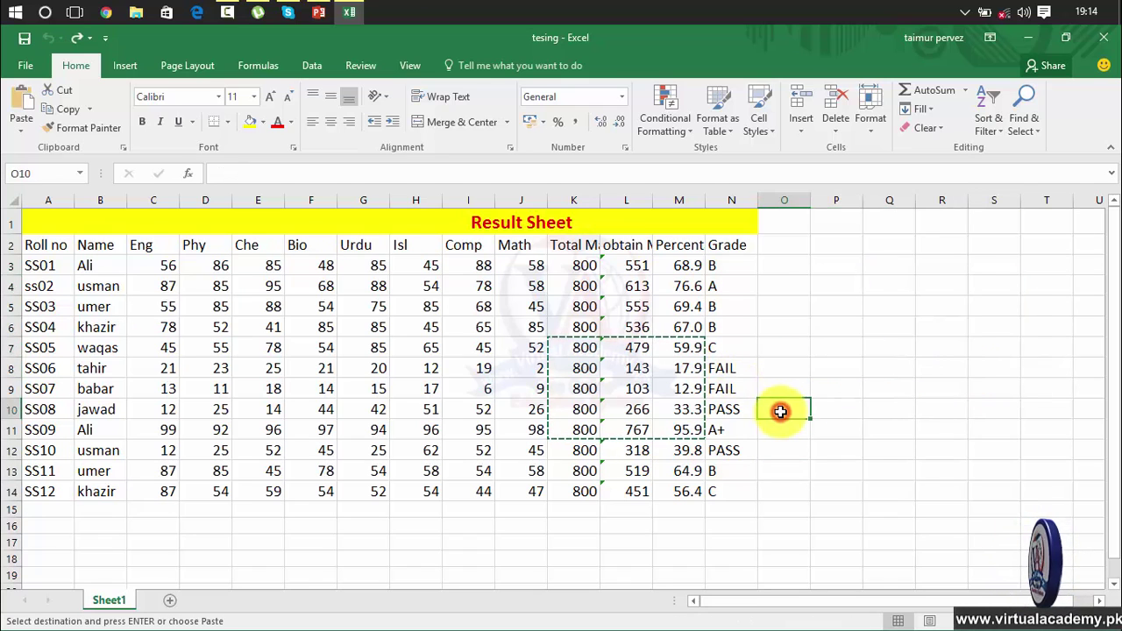
{"action": "left_click", "coordinate": [723, 324]}
{"action": "key", "text": "Escape"}
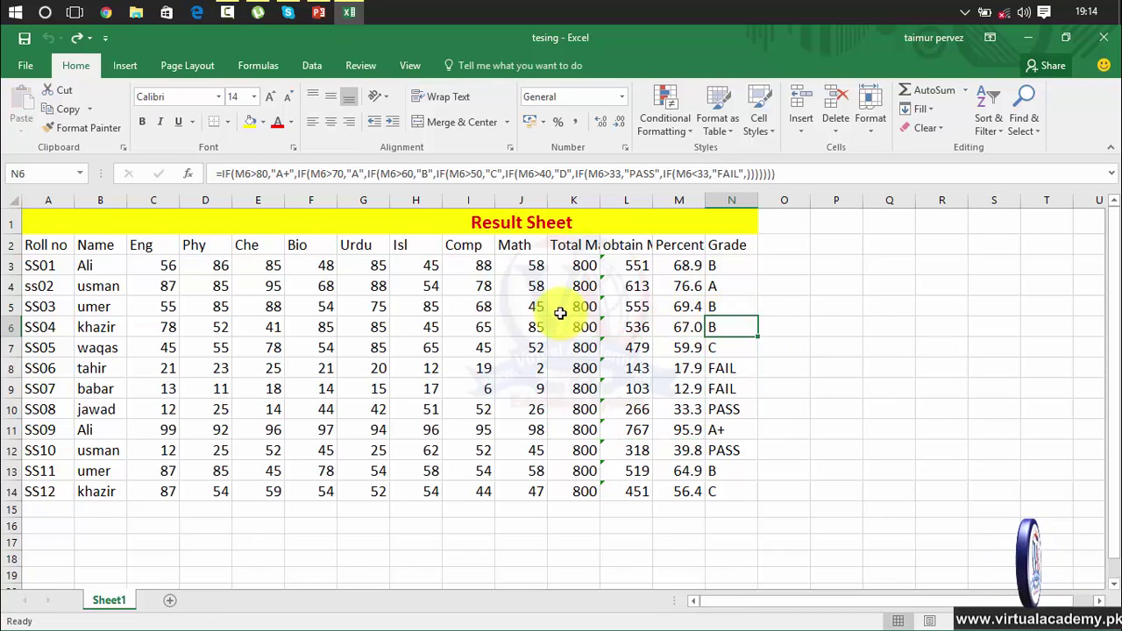
- Cut the total marks, obtained marks, percentage and grade values in K3:N14 and paste them starting at P3
{"action": "left_click_drag", "start_coordinate": [579, 265], "coordinate": [721, 482]}
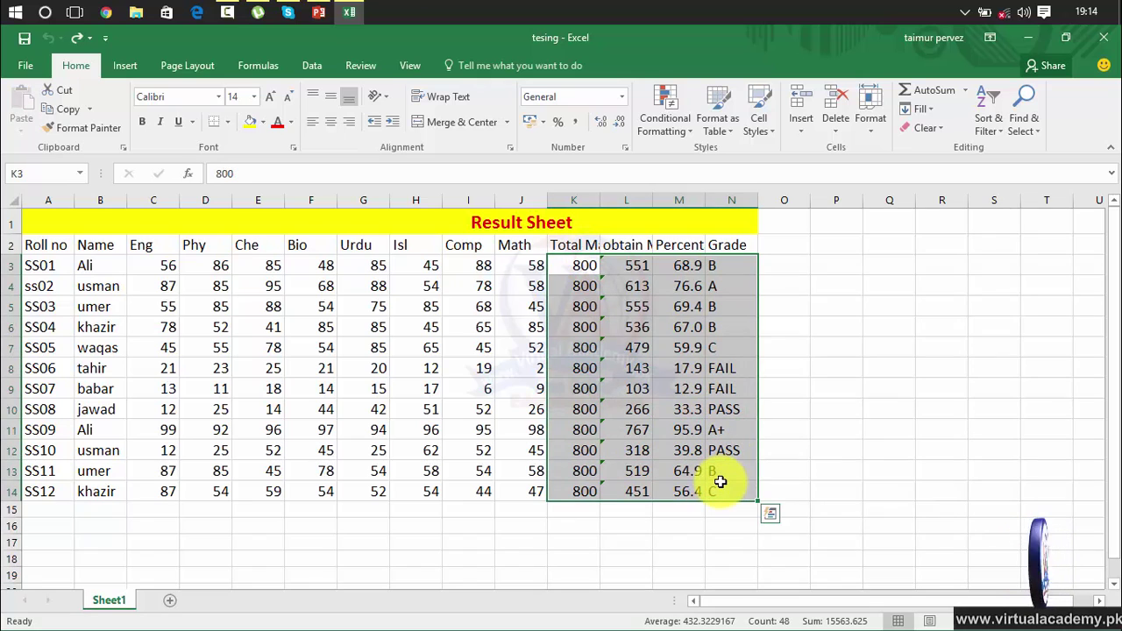
{"action": "key", "text": "ctrl+c"}
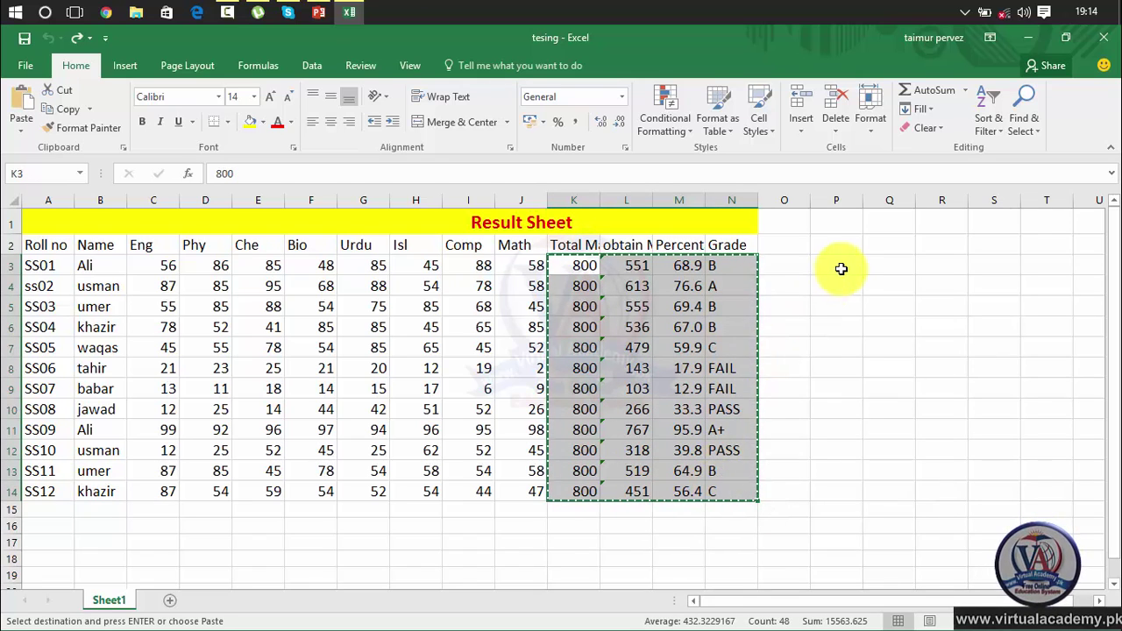
{"action": "left_click", "coordinate": [841, 268]}
{"action": "key", "text": "ctrl+v"}
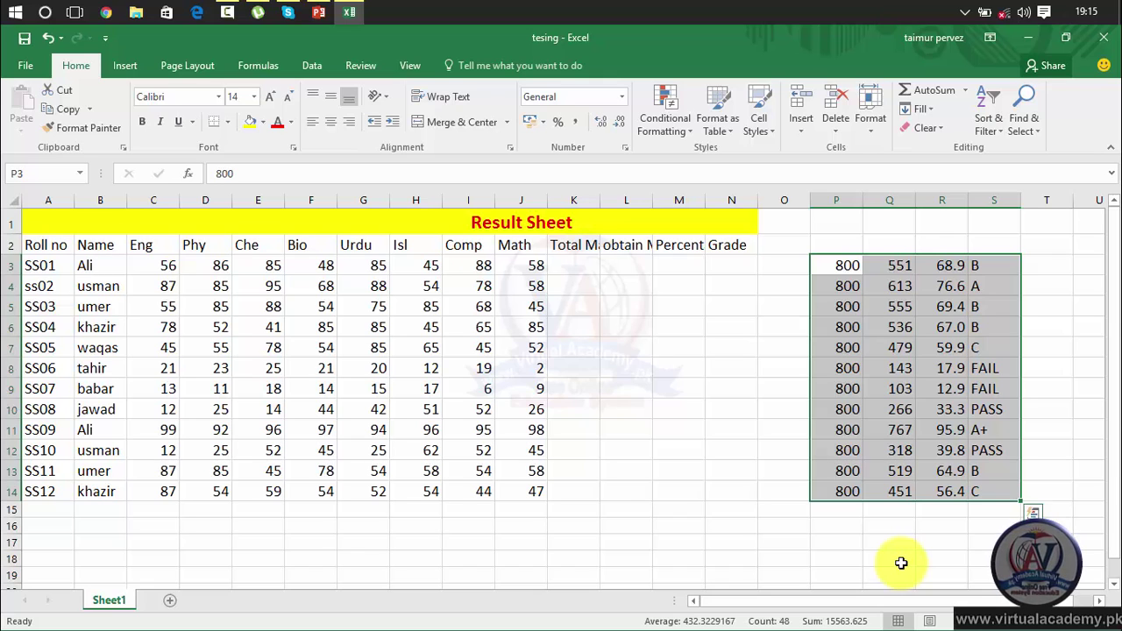
- Undo the move of the K3:N14 values
{"action": "key", "text": "ctrl+z"}
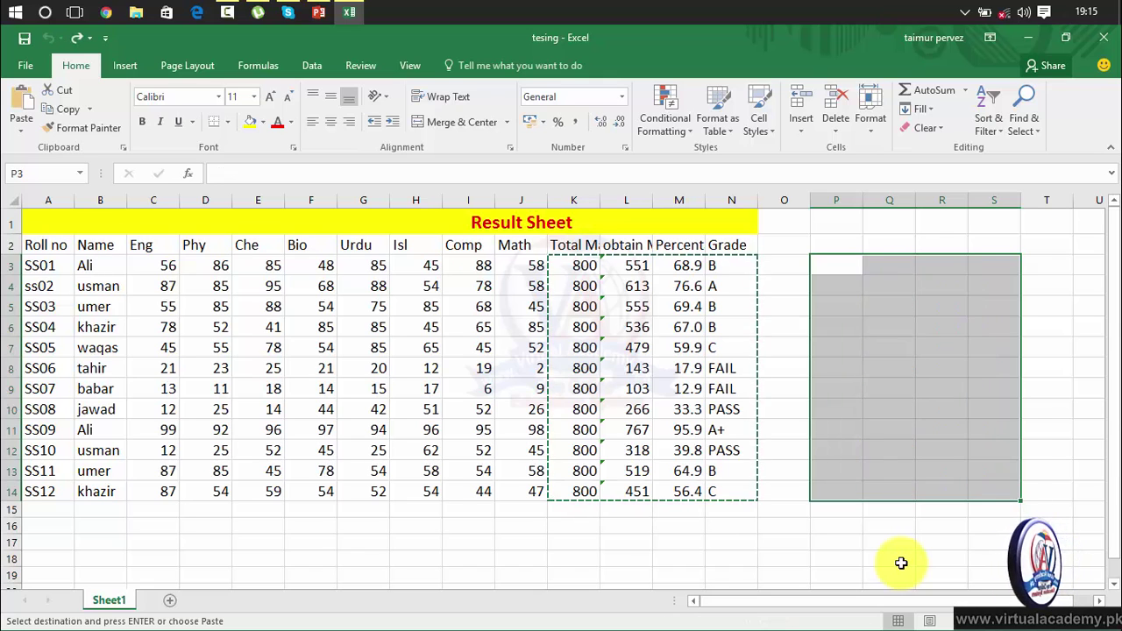
{"action": "left_click", "coordinate": [849, 368]}
{"action": "left_click", "coordinate": [814, 329]}
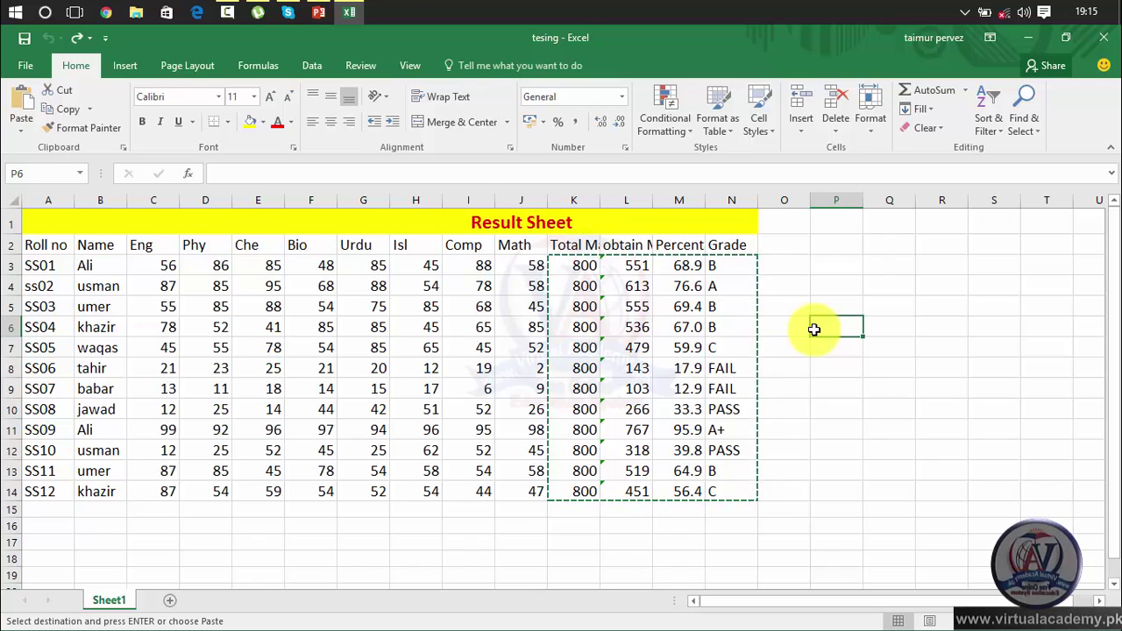
- Move the K3:N14 block to the empty area starting at P3 by cutting and pasting it again
{"action": "key", "text": "ctrl+c"}
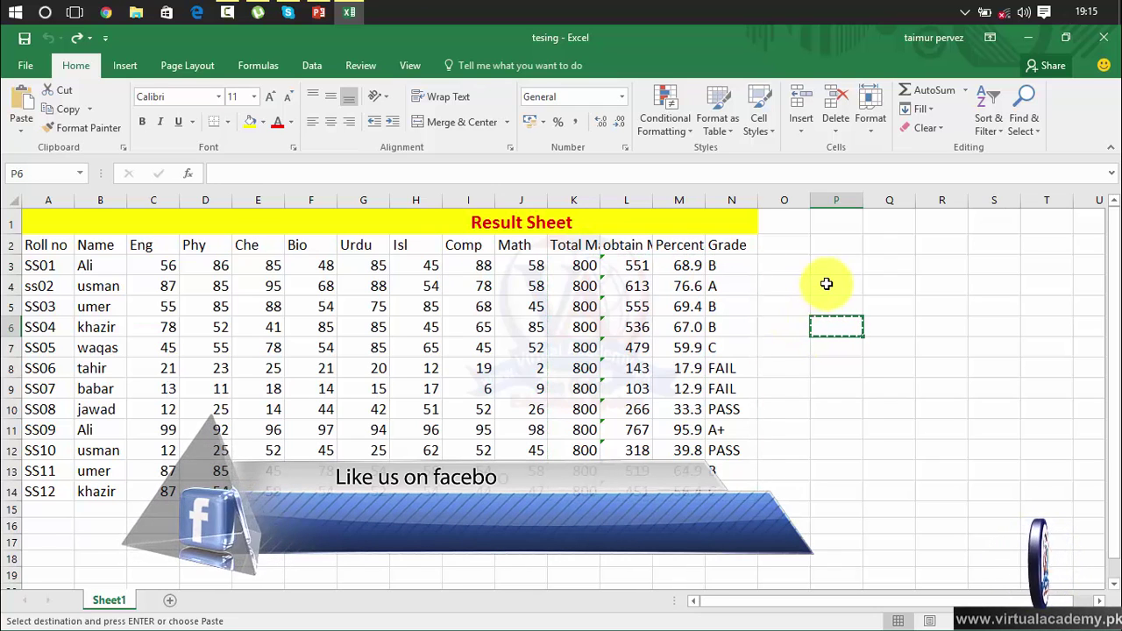
{"action": "left_click_drag", "start_coordinate": [719, 266], "coordinate": [579, 491]}
{"action": "key", "text": "ctrl+c"}
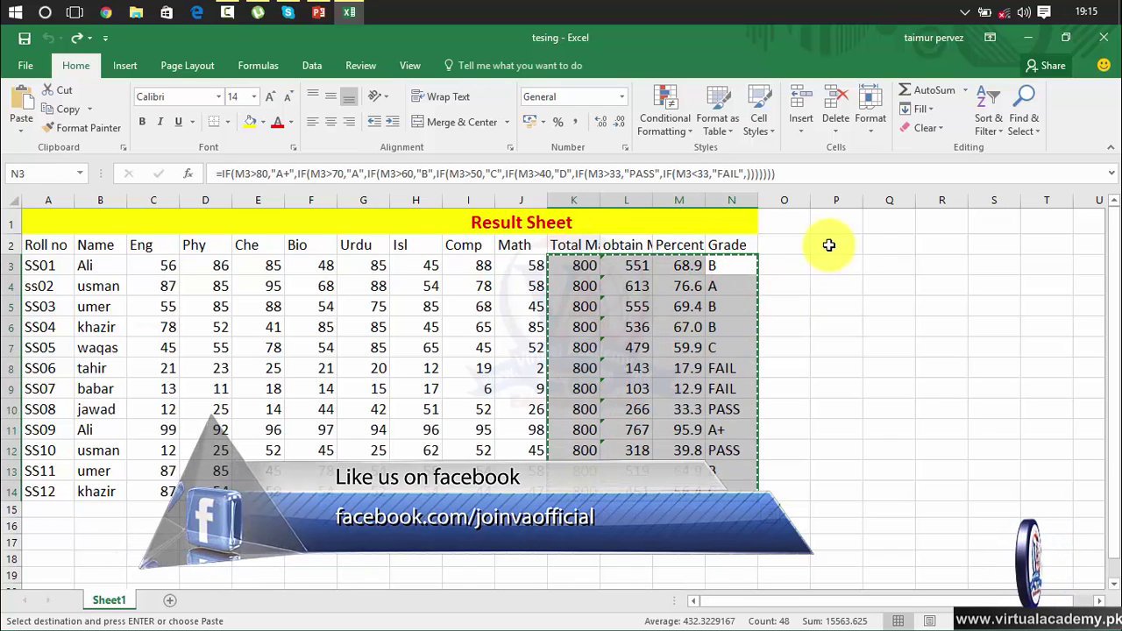
{"action": "left_click", "coordinate": [839, 268]}
{"action": "key", "text": "ctrl+v"}
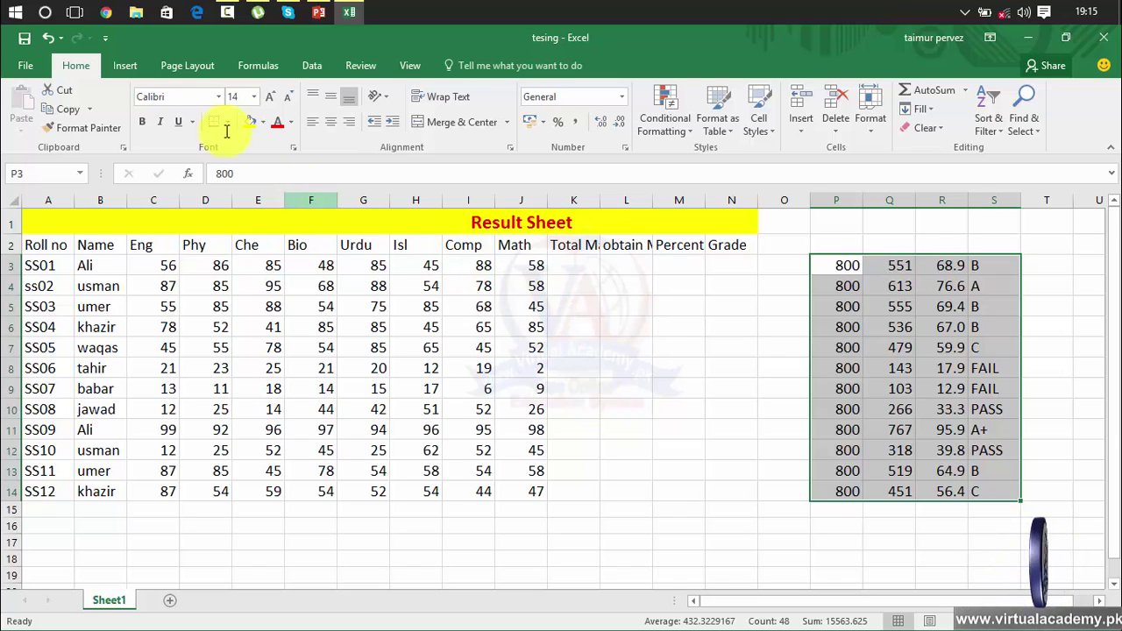
- Undo the move of the K3:N14 block and redo it
{"action": "left_click", "coordinate": [49, 39]}
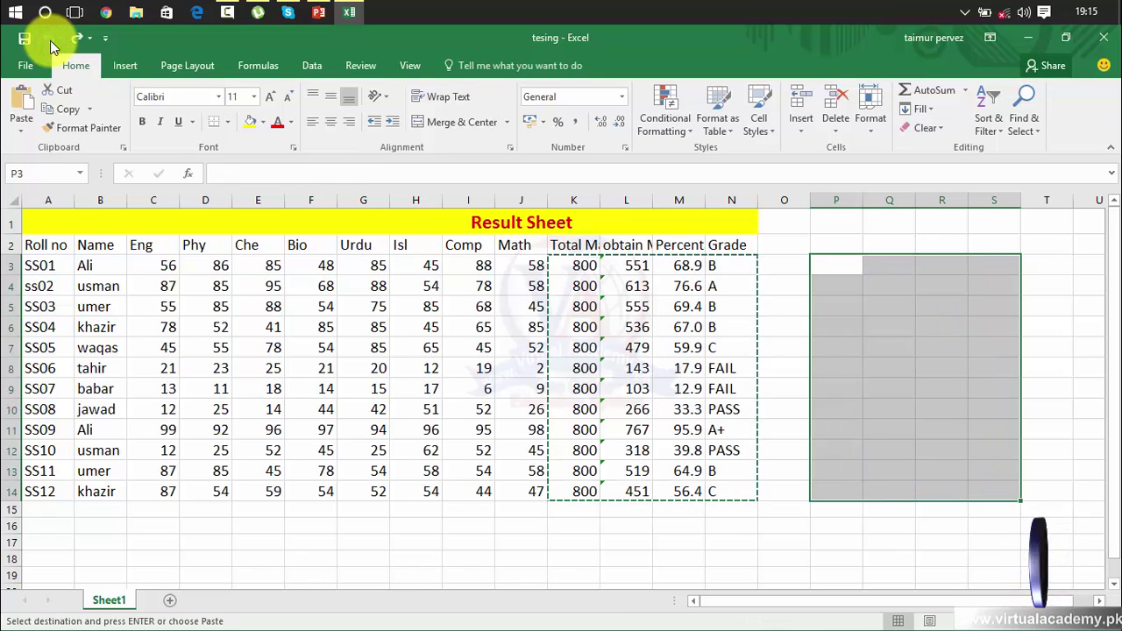
{"action": "left_click", "coordinate": [834, 382]}
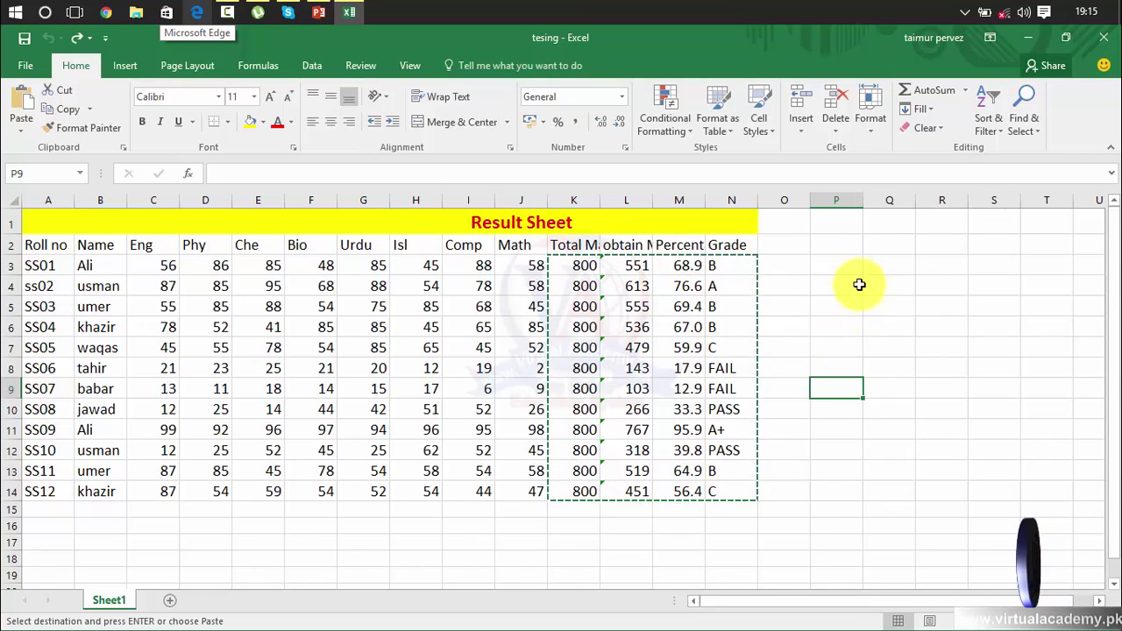
{"action": "left_click", "coordinate": [77, 36]}
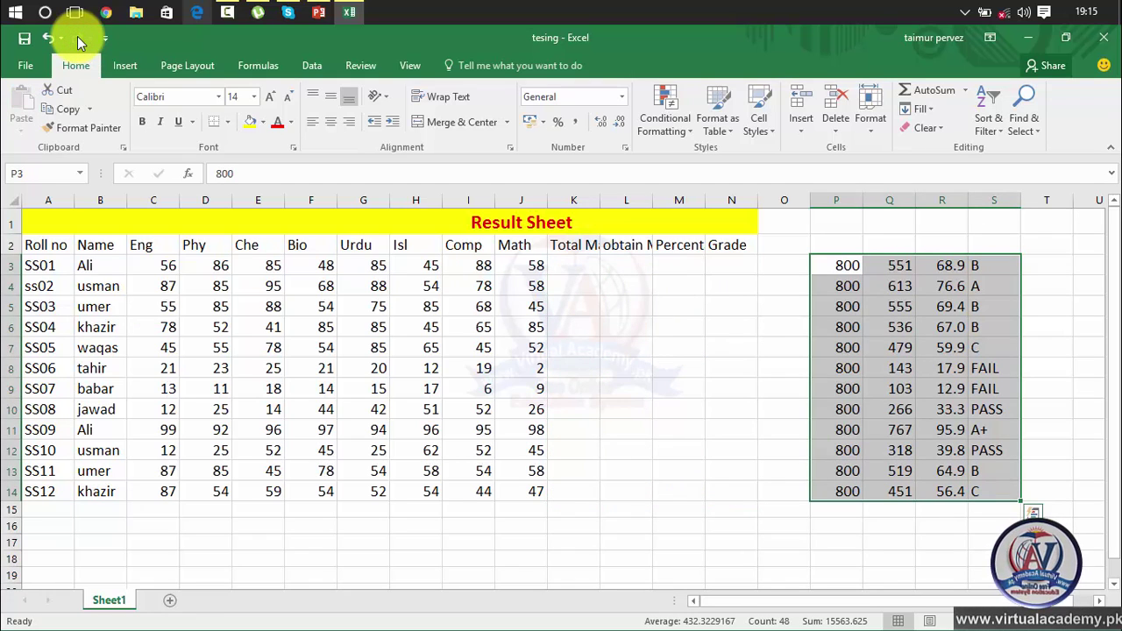
- Undo the redone move of K3:N14 and cancel the pending cut
{"action": "left_click", "coordinate": [45, 38]}
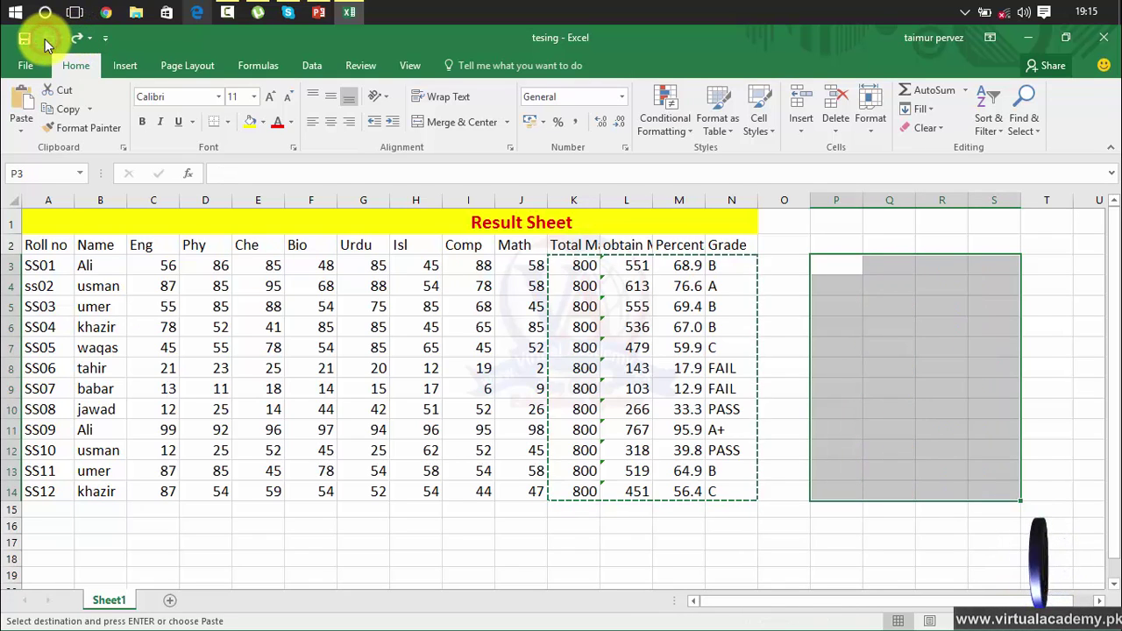
{"action": "left_click", "coordinate": [846, 379]}
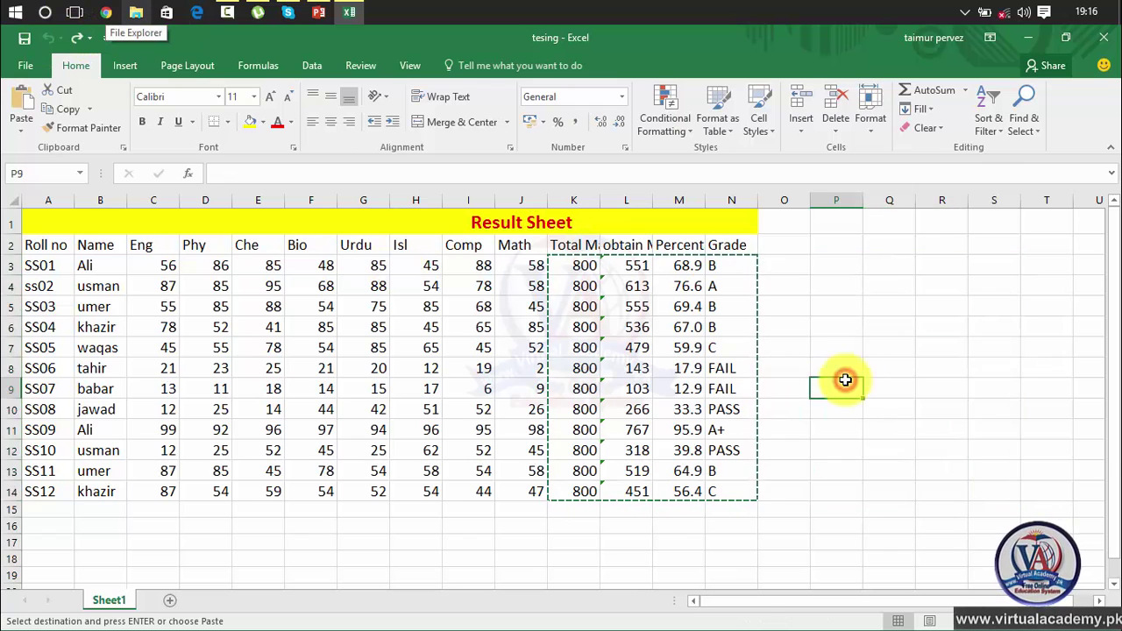
{"action": "left_click", "coordinate": [816, 322]}
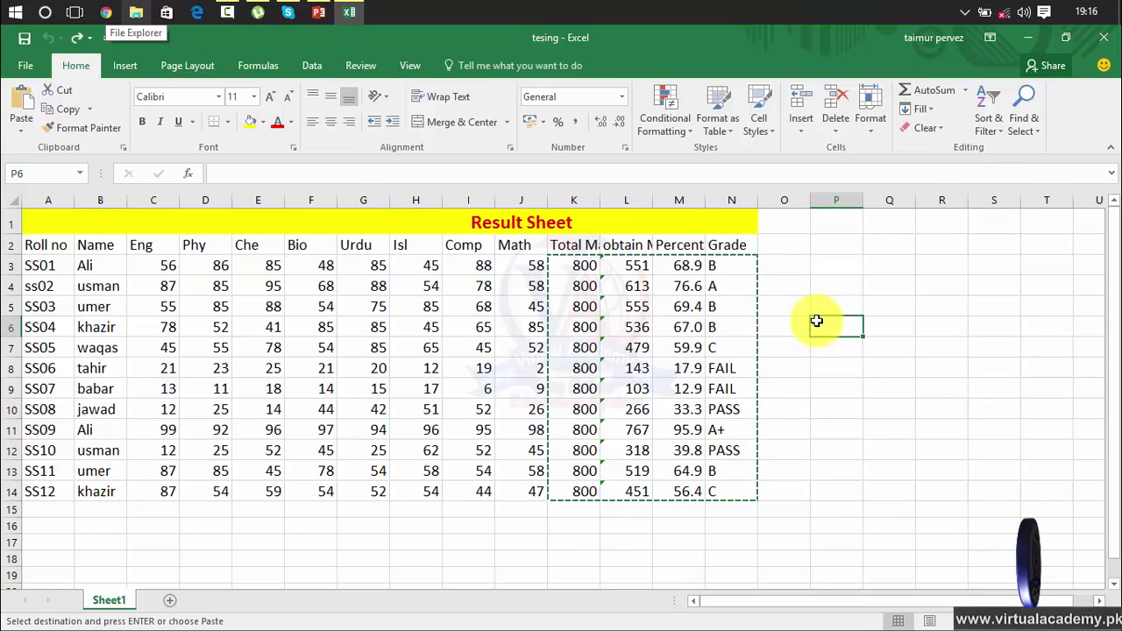
{"action": "left_click", "coordinate": [800, 263]}
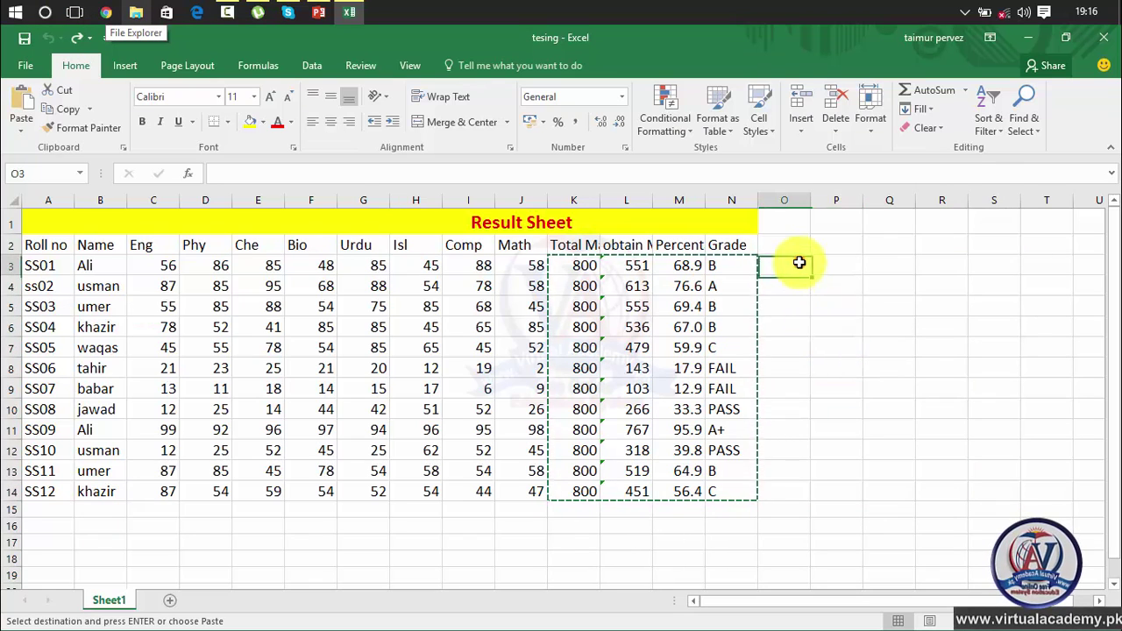
{"action": "left_click", "coordinate": [897, 391]}
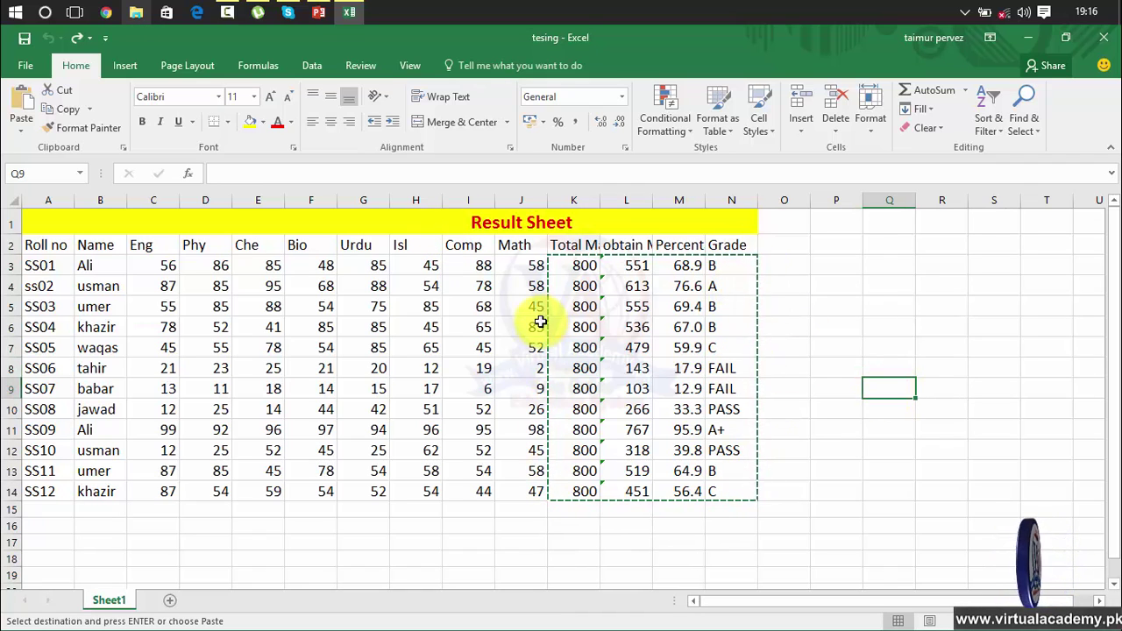
{"action": "key", "text": "Escape"}
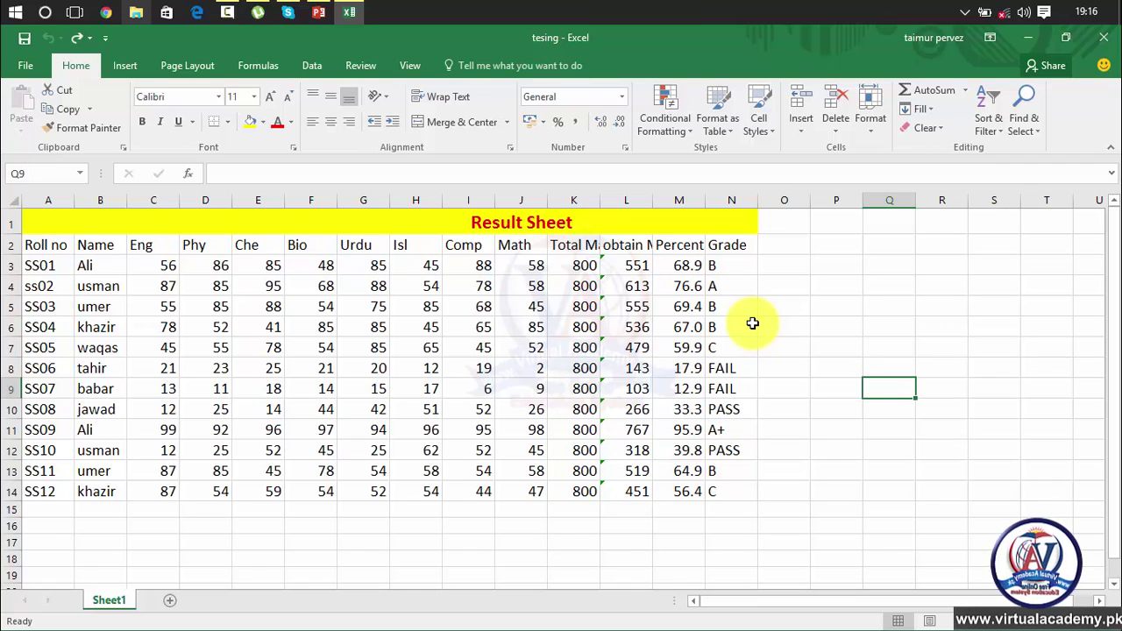
- Cut the entire Percentage column M and paste it into column O
{"action": "left_click", "coordinate": [679, 198]}
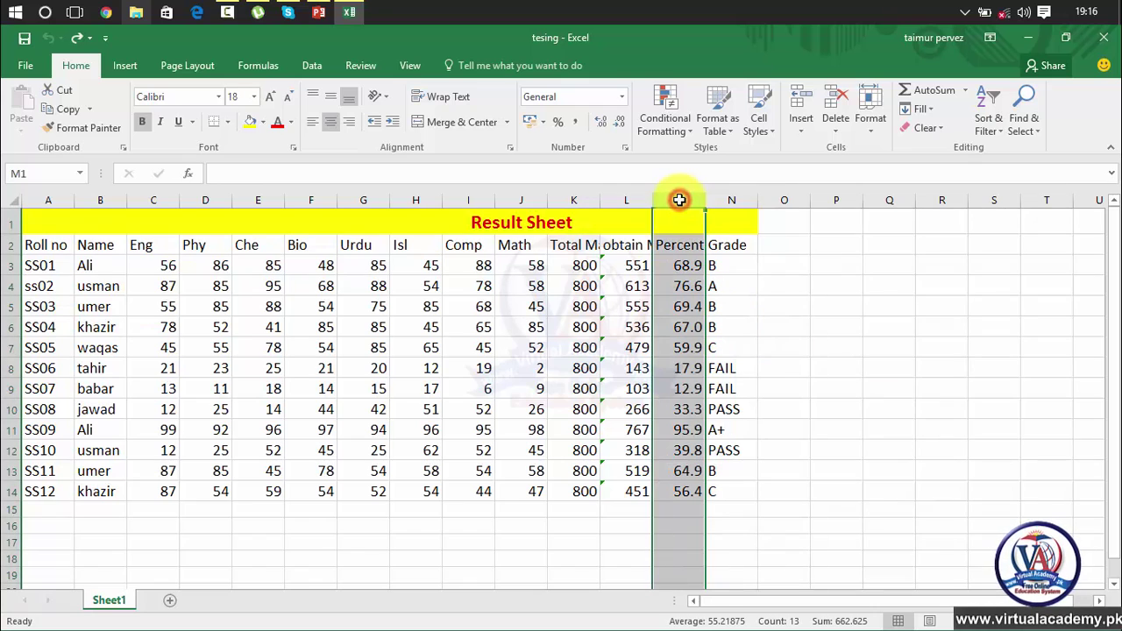
{"action": "left_click", "coordinate": [70, 93]}
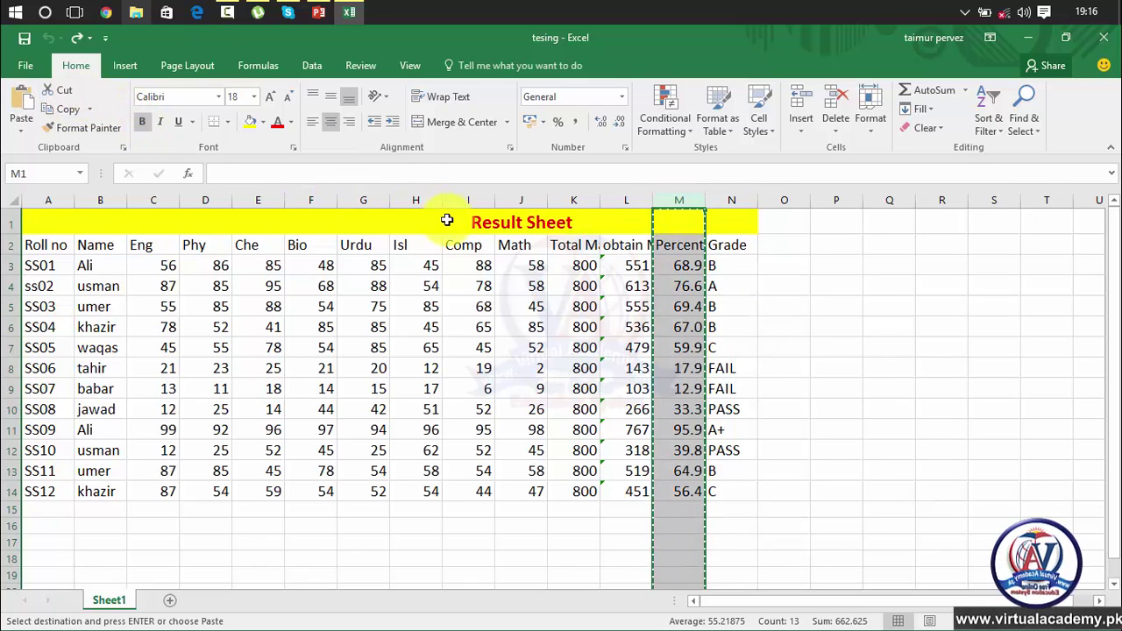
{"action": "left_click", "coordinate": [773, 198]}
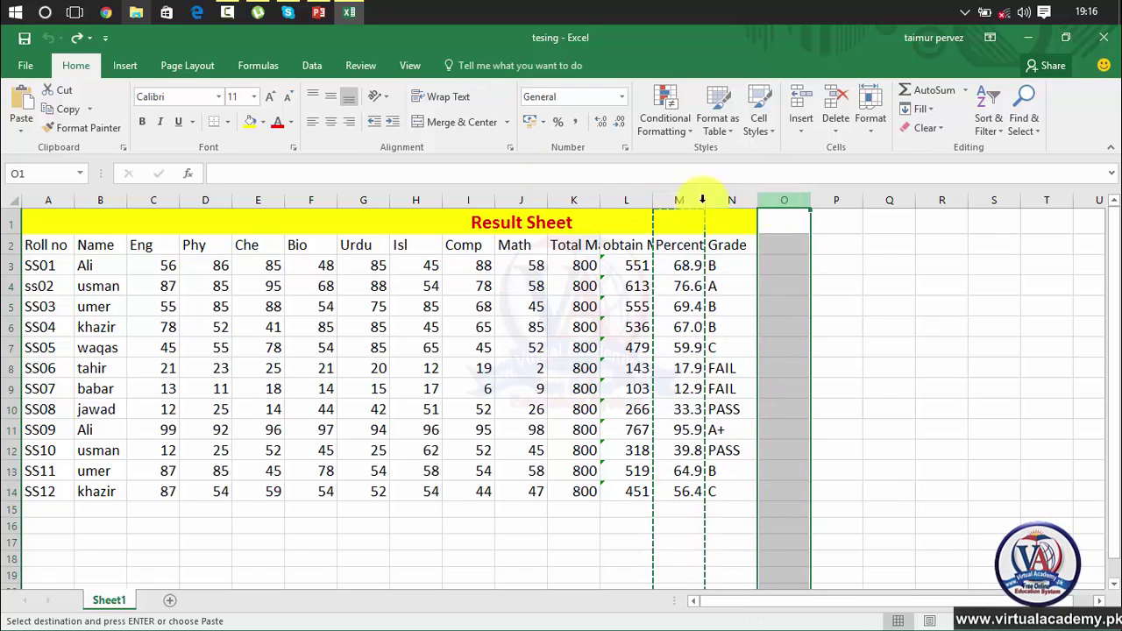
{"action": "left_click", "coordinate": [24, 98]}
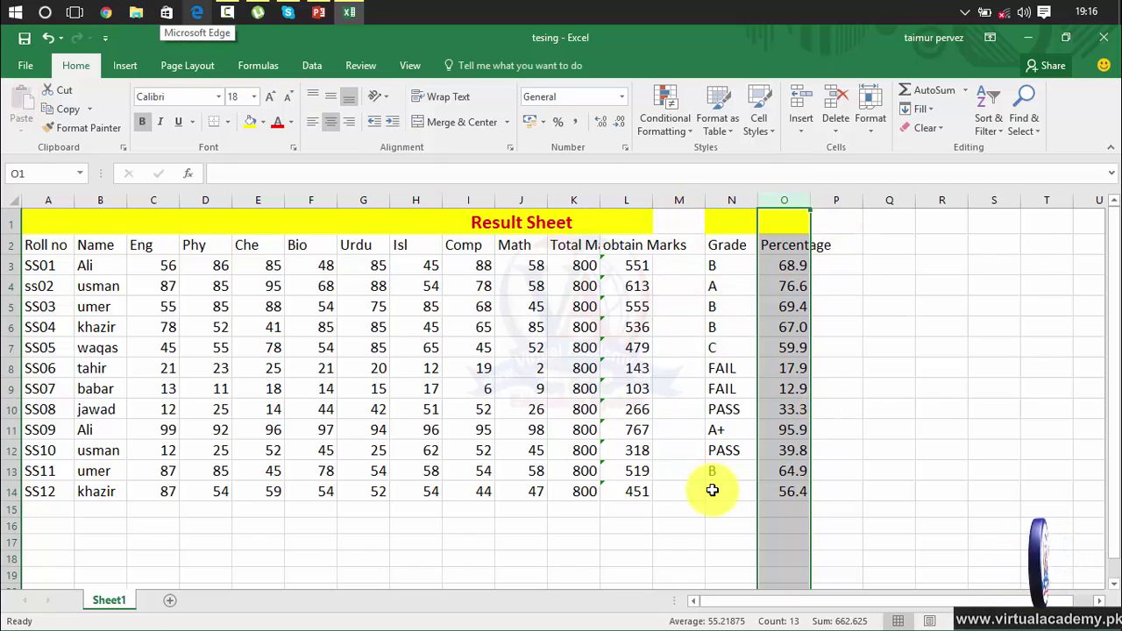
- Undo the move of the Percentage column
{"action": "key", "text": "ctrl+z"}
{"action": "left_click", "coordinate": [920, 429]}
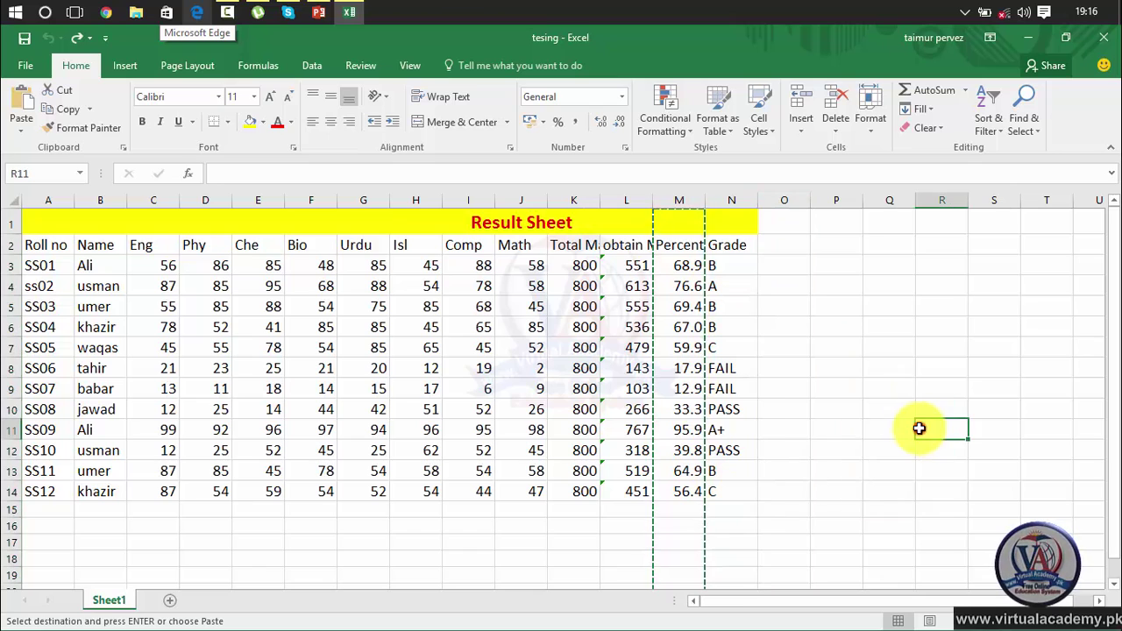
{"action": "left_click", "coordinate": [815, 328]}
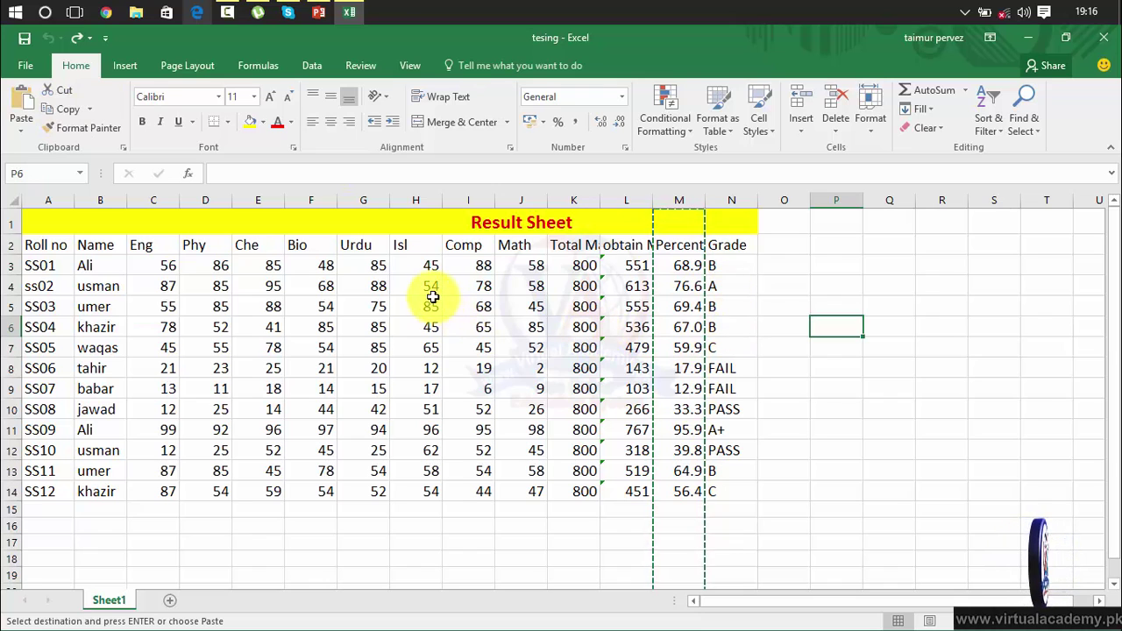
- Copy the block H3:N14 and paste it into the empty area starting at cell P3
{"action": "left_click_drag", "start_coordinate": [413, 271], "coordinate": [731, 491]}
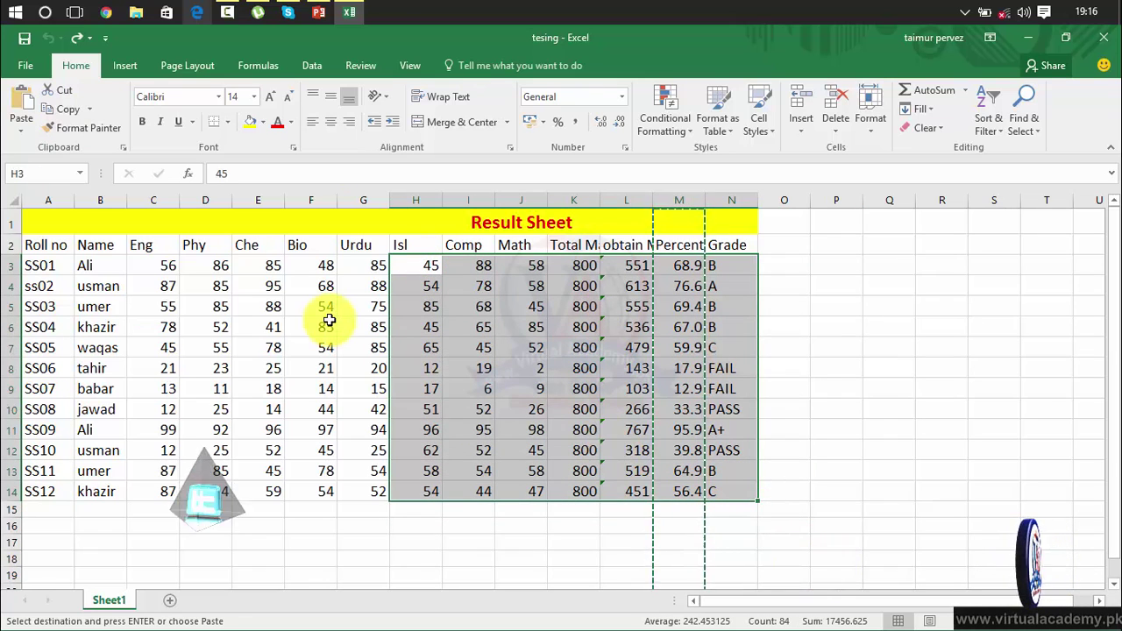
{"action": "left_click", "coordinate": [61, 108]}
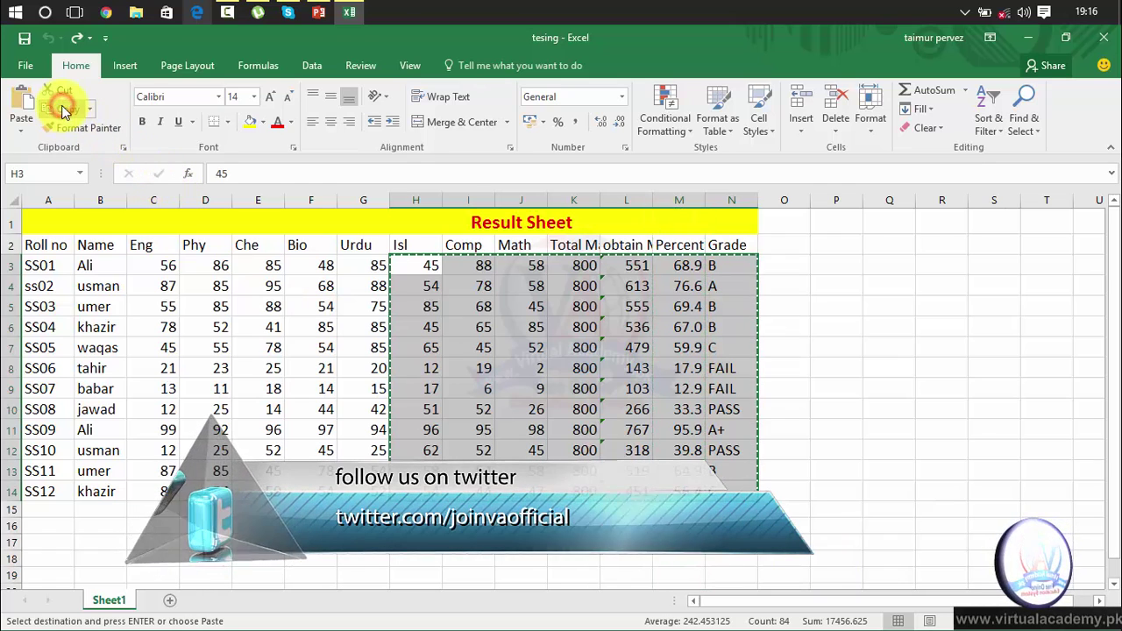
{"action": "left_click", "coordinate": [835, 266]}
{"action": "left_click_drag", "start_coordinate": [835, 266], "coordinate": [1064, 493]}
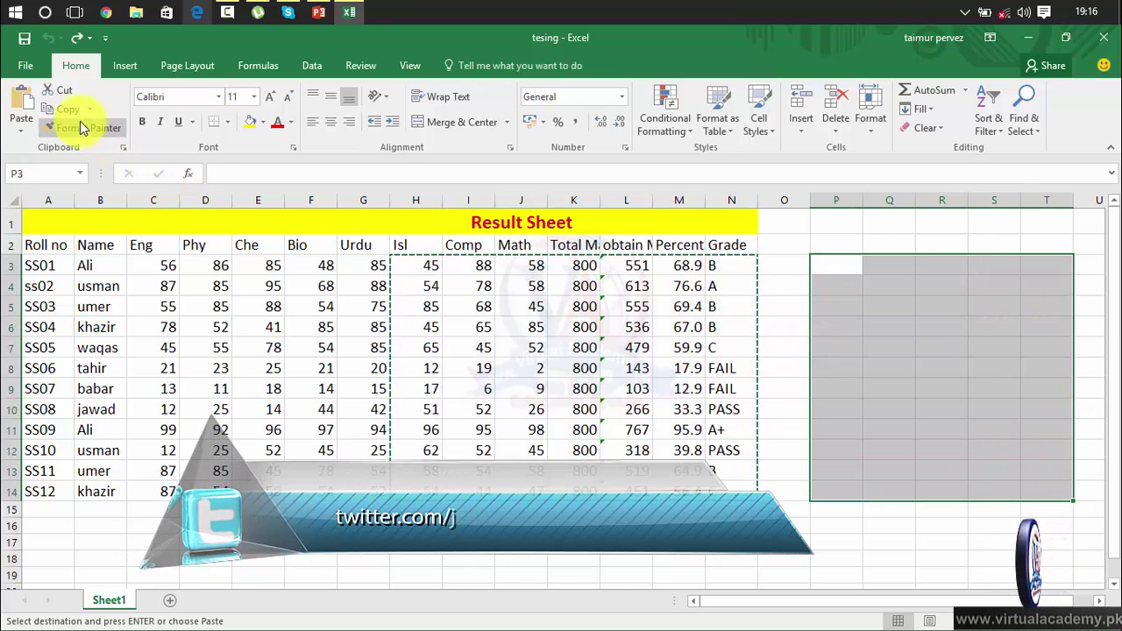
{"action": "left_click", "coordinate": [22, 101]}
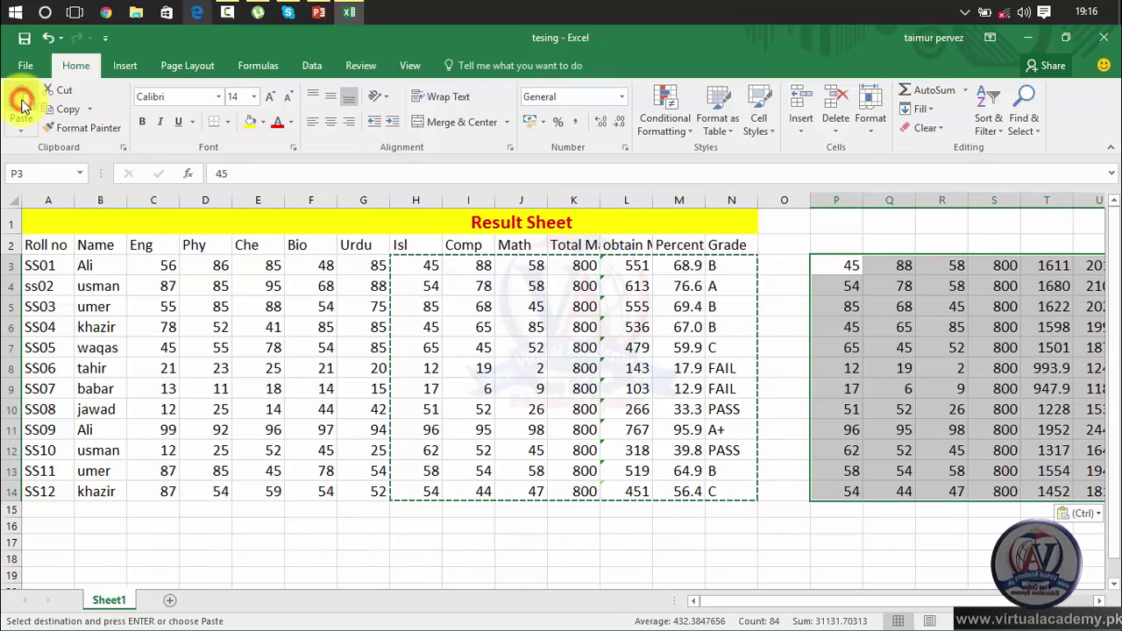
{"action": "mouse_move", "coordinate": [847, 600]}
{"action": "left_mouse_down"}
{"action": "mouse_move", "coordinate": [1019, 604]}
{"action": "mouse_move", "coordinate": [837, 599]}
{"action": "left_mouse_up"}
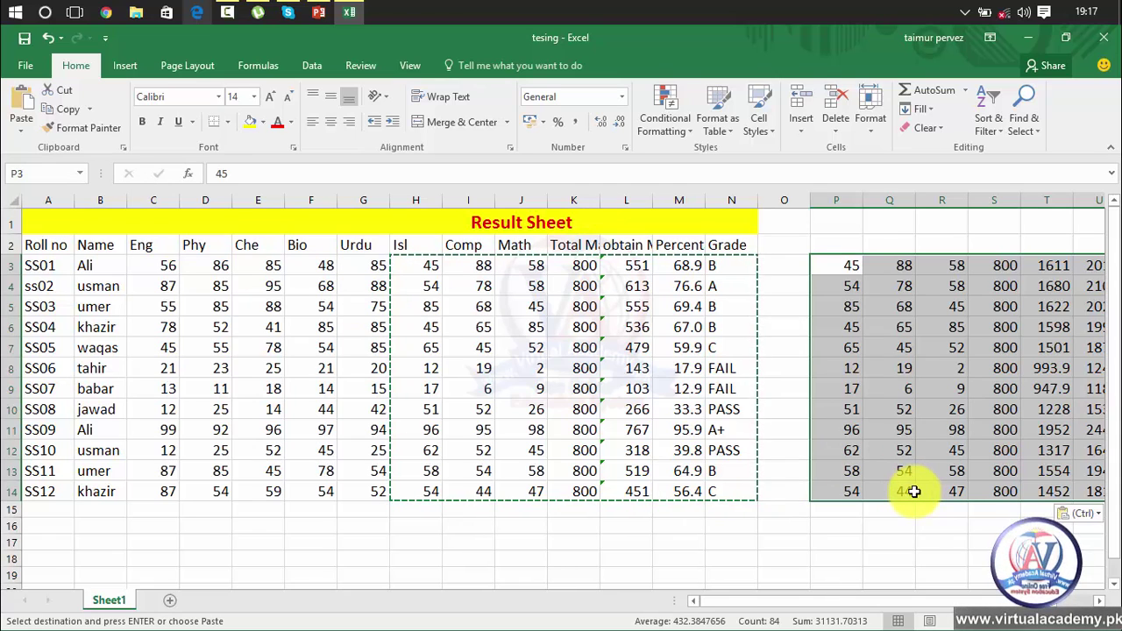
- Undo the pasted copy of H3:N14 and cancel the pending copy selection
{"action": "key", "text": "ctrl+z"}
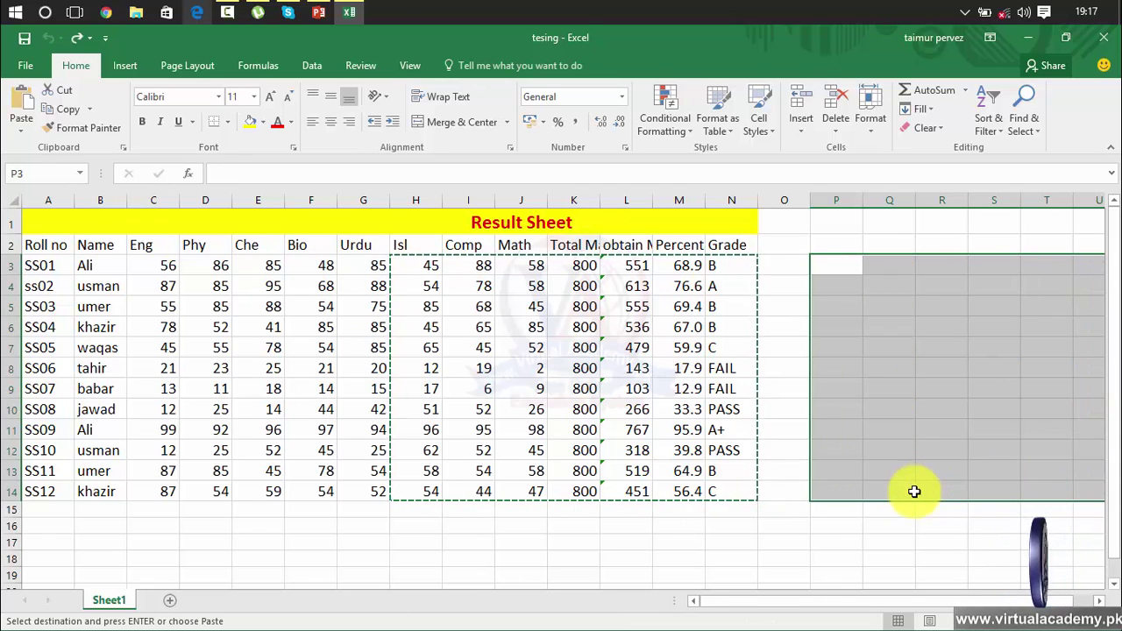
{"action": "left_click", "coordinate": [898, 547]}
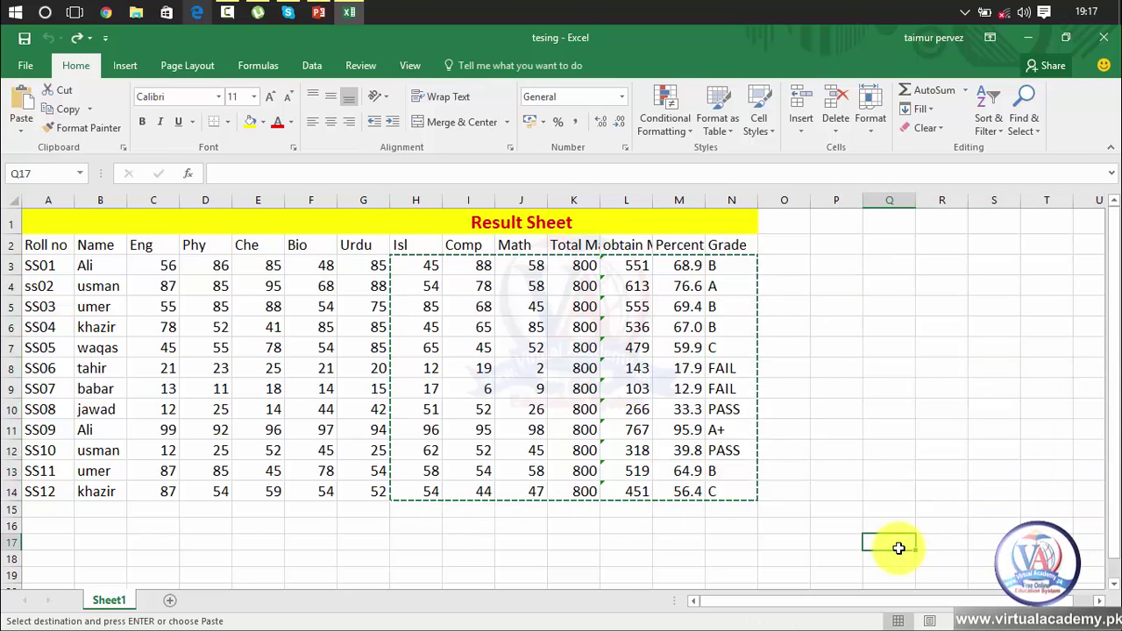
{"action": "left_click", "coordinate": [855, 352]}
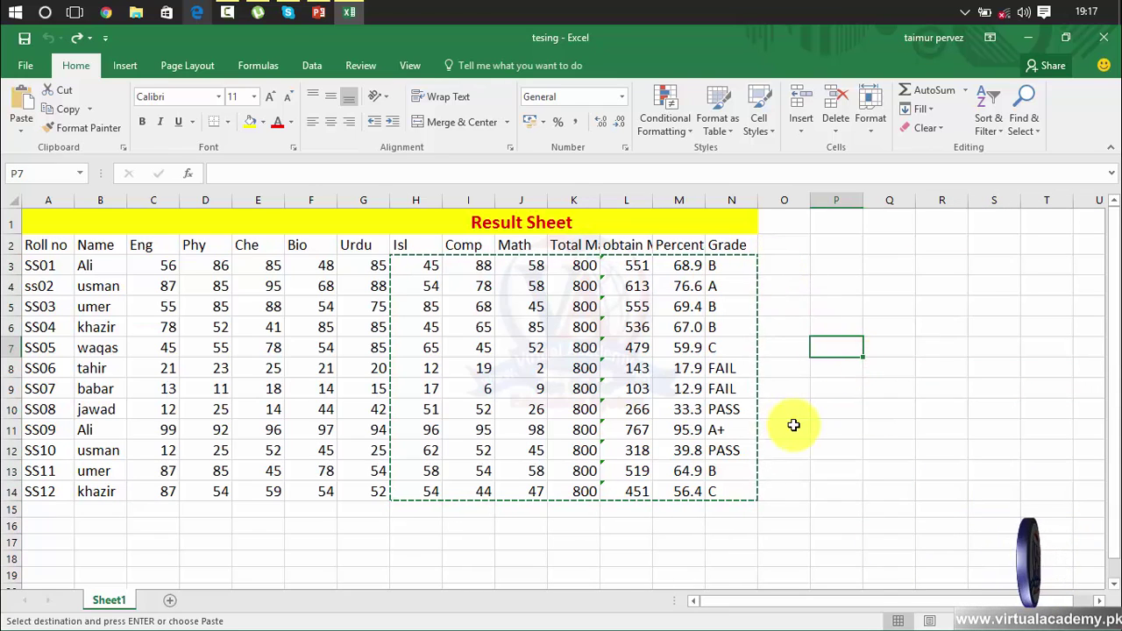
{"action": "key", "text": "Escape"}
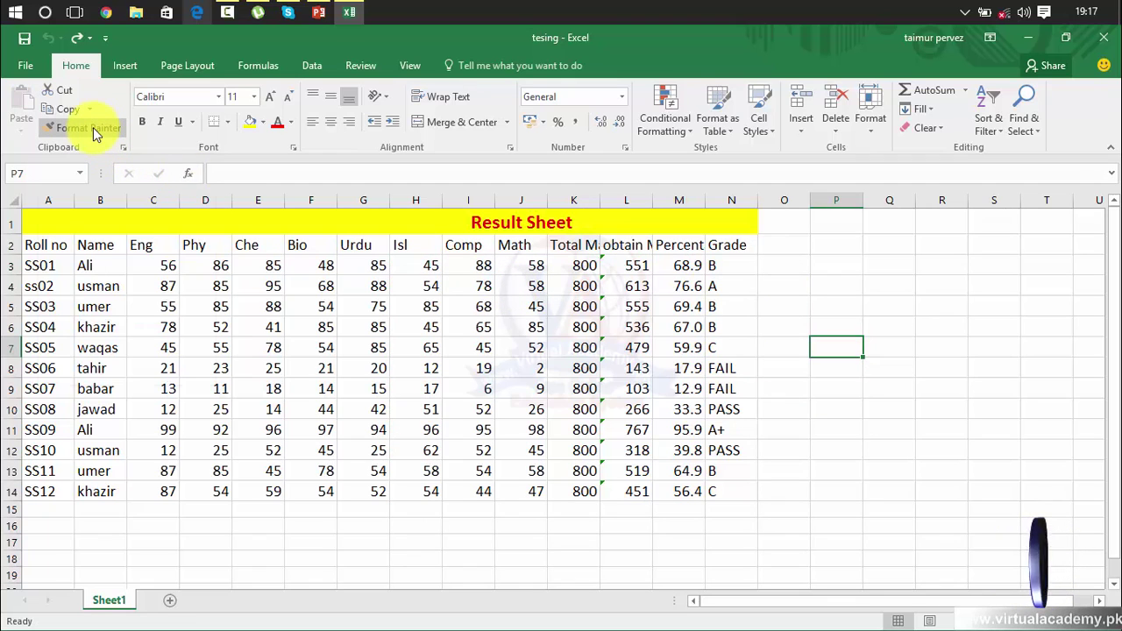
- Format the header cells A2:N2 as bold with yellow fill and red font
{"action": "left_click", "coordinate": [7, 245]}
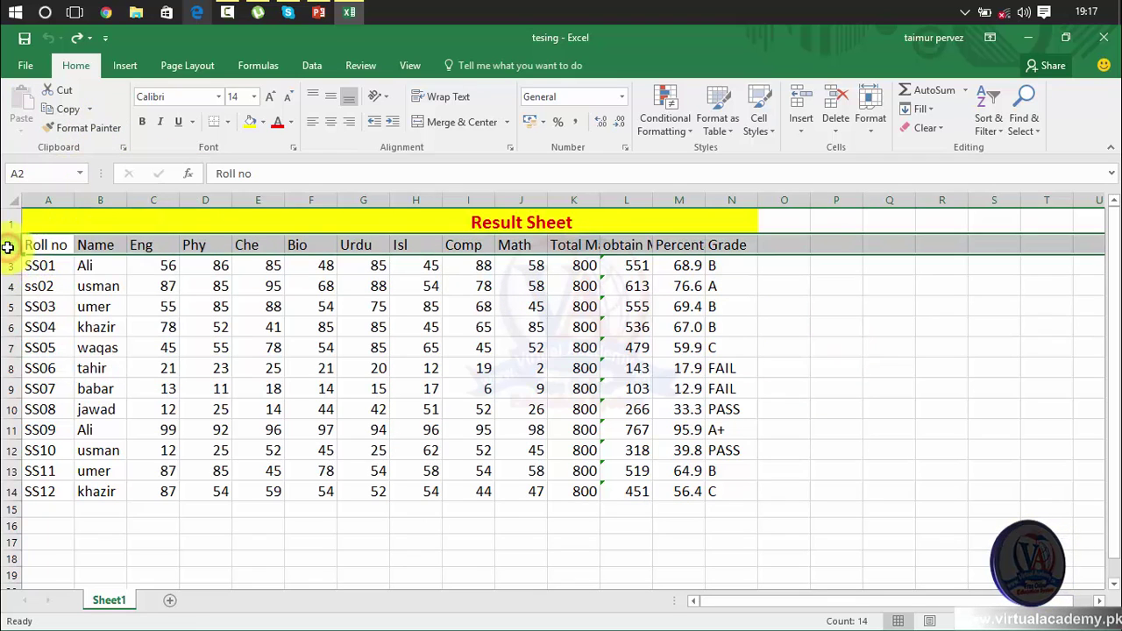
{"action": "left_click", "coordinate": [59, 249]}
{"action": "double_click", "coordinate": [59, 249]}
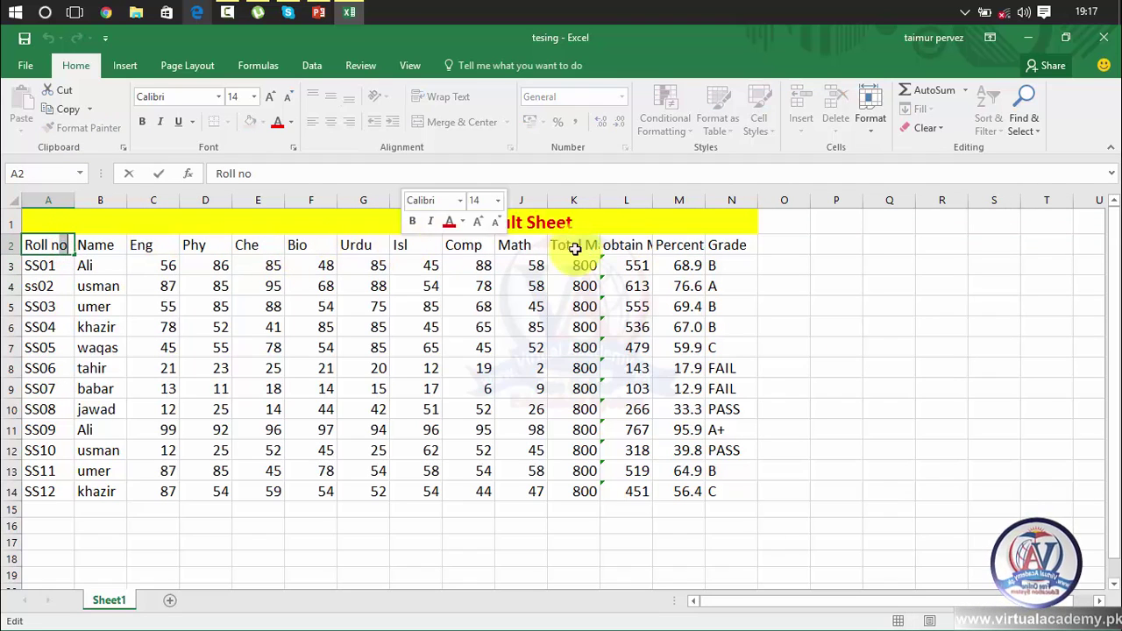
{"action": "left_click_drag", "start_coordinate": [726, 246], "coordinate": [42, 244]}
{"action": "left_click", "coordinate": [89, 68]}
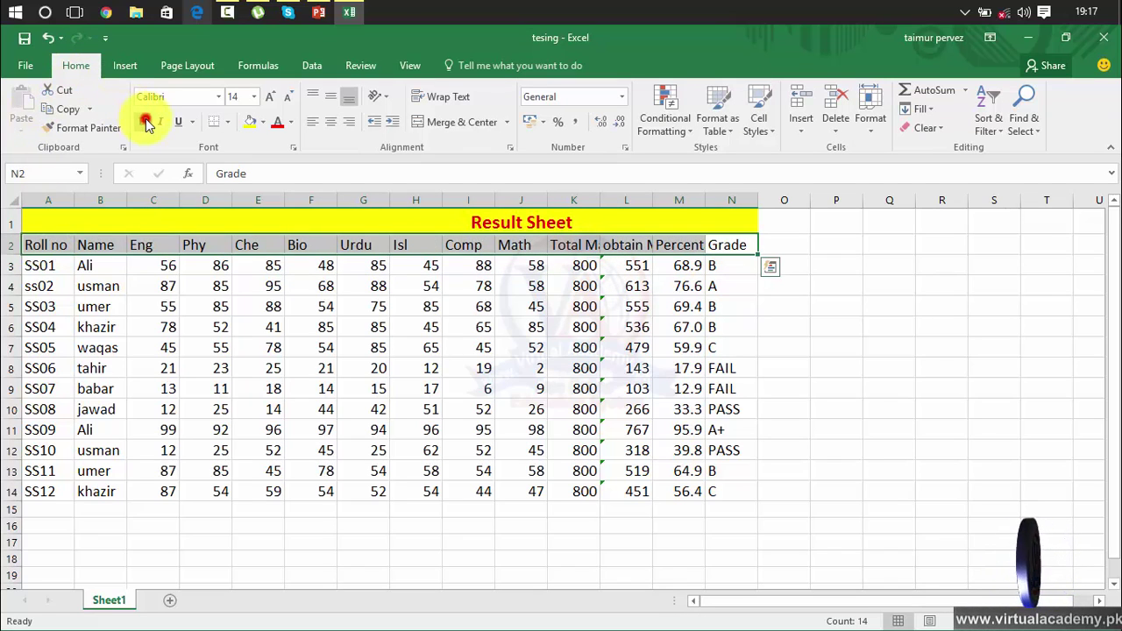
{"action": "left_click", "coordinate": [145, 122]}
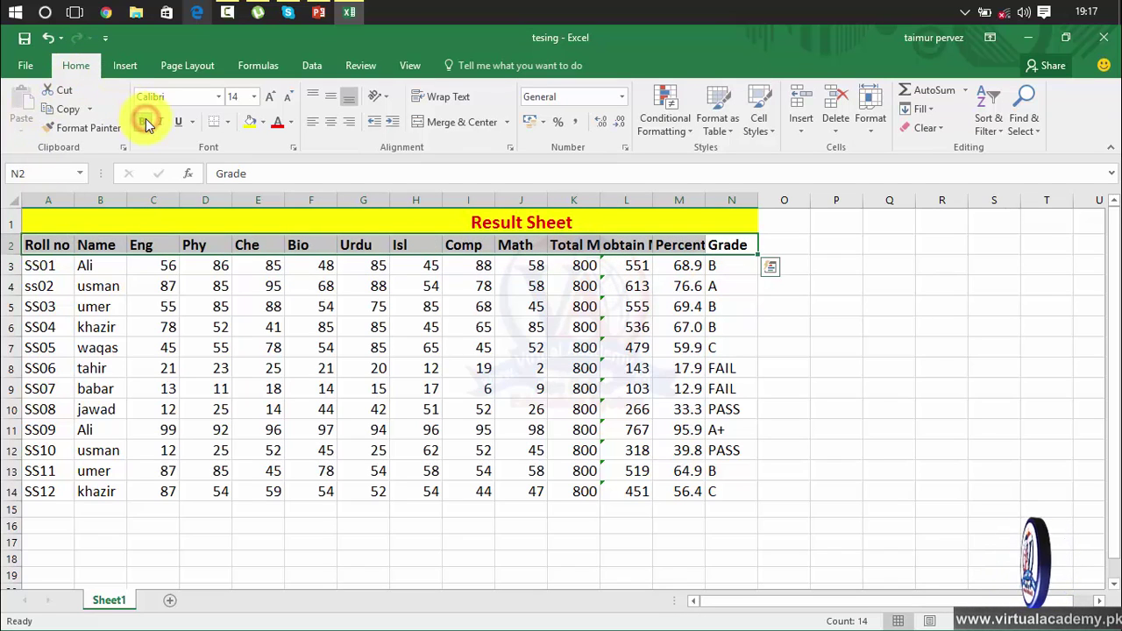
{"action": "left_click", "coordinate": [252, 124]}
{"action": "left_click", "coordinate": [281, 124]}
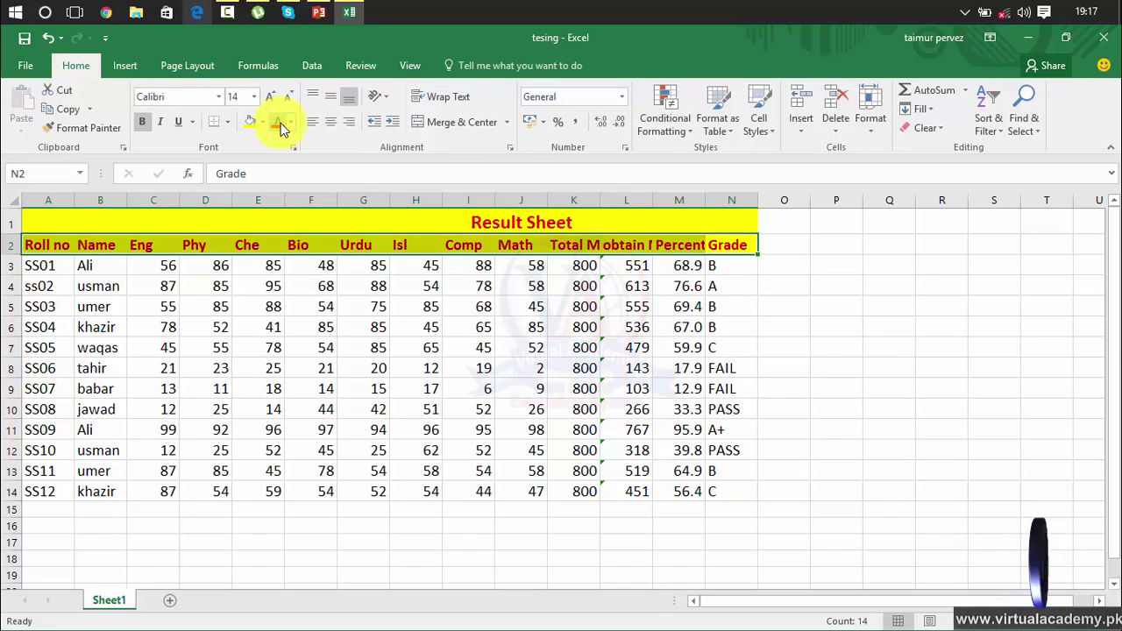
{"action": "left_click", "coordinate": [585, 371]}
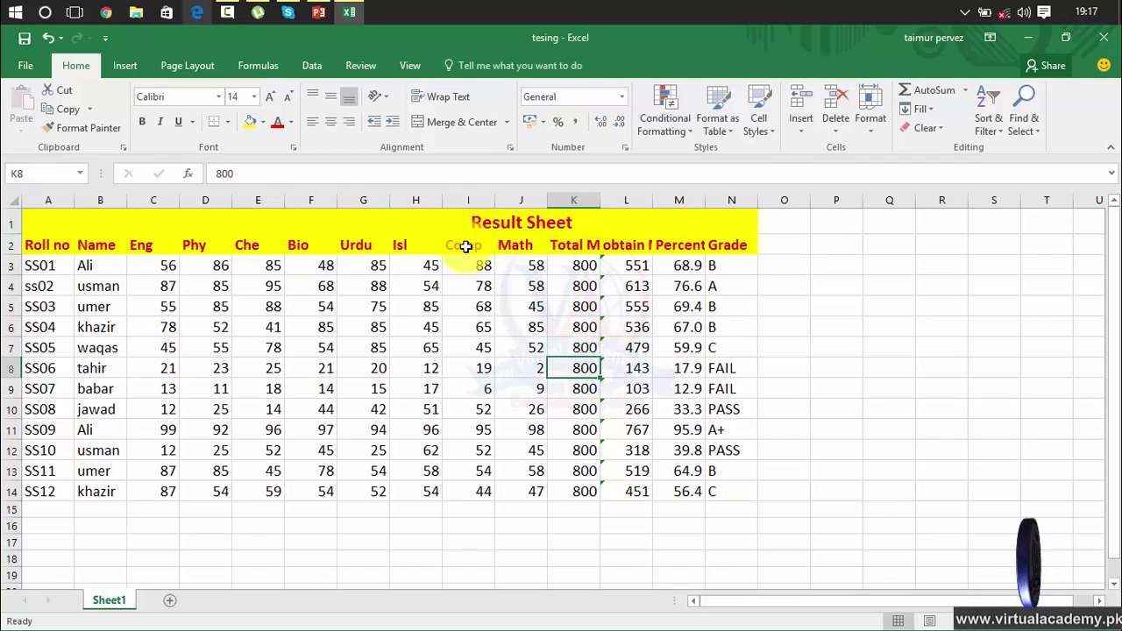
- Copy the formatting of header cells A2:N2 onto the SS06 row A8:N8 with Format Painter
{"action": "left_click_drag", "start_coordinate": [741, 390], "coordinate": [46, 389]}
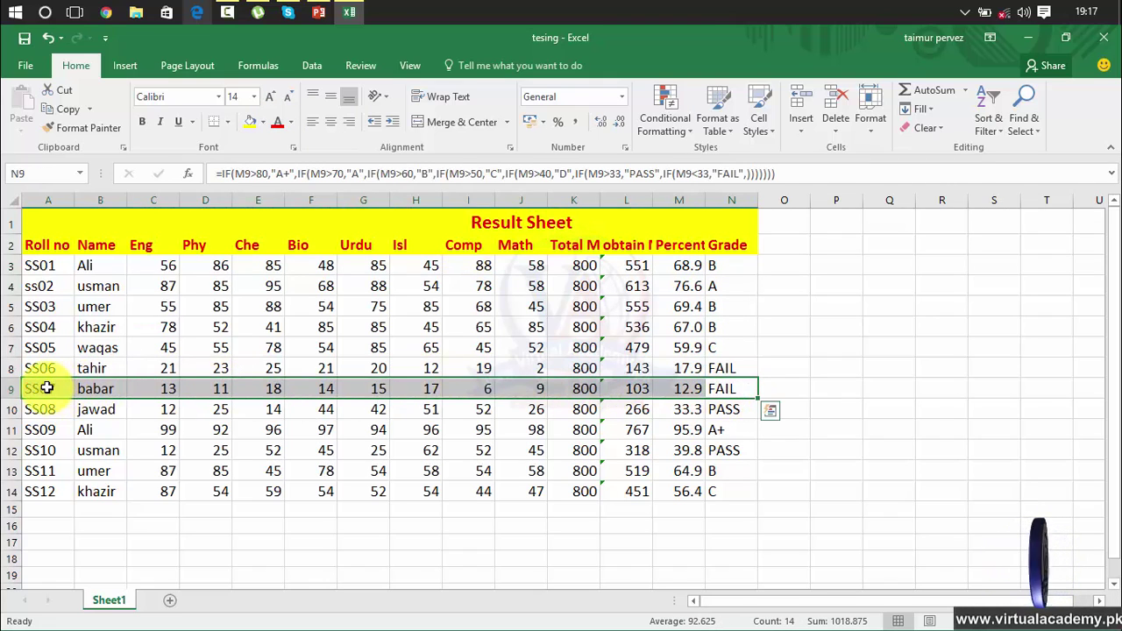
{"action": "left_click_drag", "start_coordinate": [31, 244], "coordinate": [724, 263]}
{"action": "left_click_drag", "start_coordinate": [745, 250], "coordinate": [745, 250]}
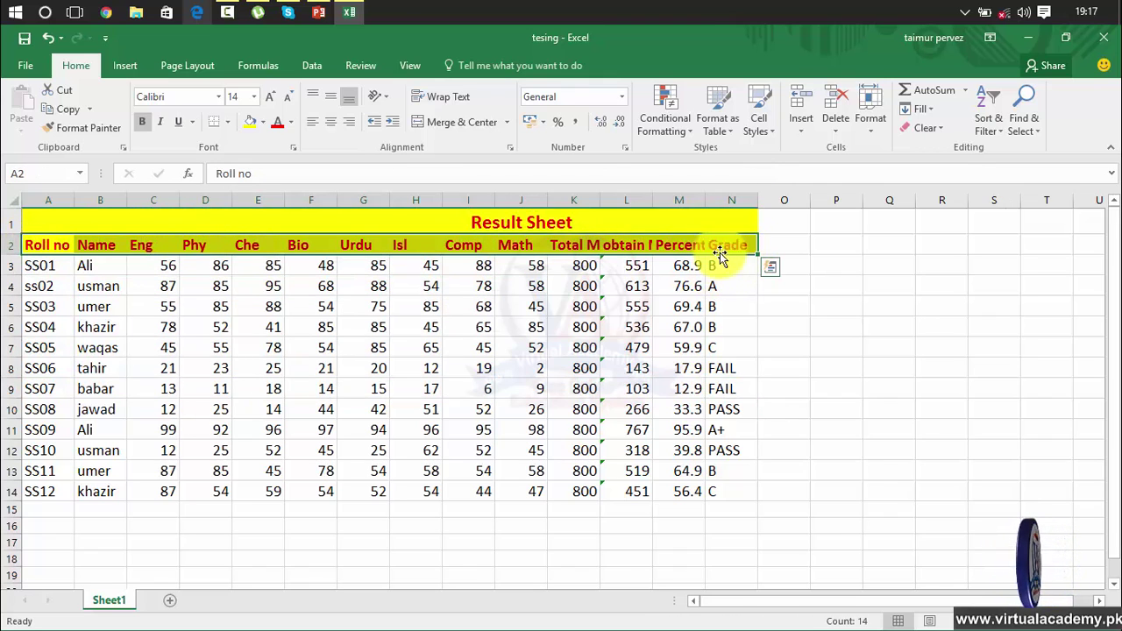
{"action": "left_click", "coordinate": [87, 130]}
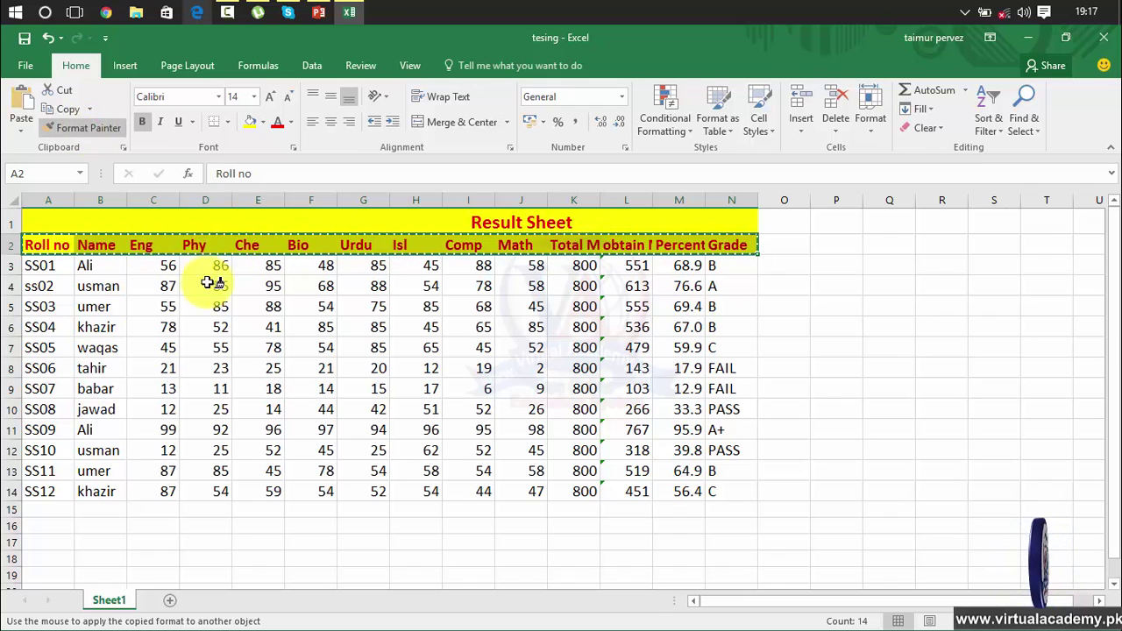
{"action": "left_click", "coordinate": [34, 369]}
{"action": "mouse_move", "coordinate": [33, 369]}
{"action": "left_mouse_down"}
{"action": "mouse_move", "coordinate": [188, 377]}
{"action": "mouse_move", "coordinate": [409, 421]}
{"action": "mouse_move", "coordinate": [655, 402]}
{"action": "mouse_move", "coordinate": [754, 374]}
{"action": "left_mouse_up"}
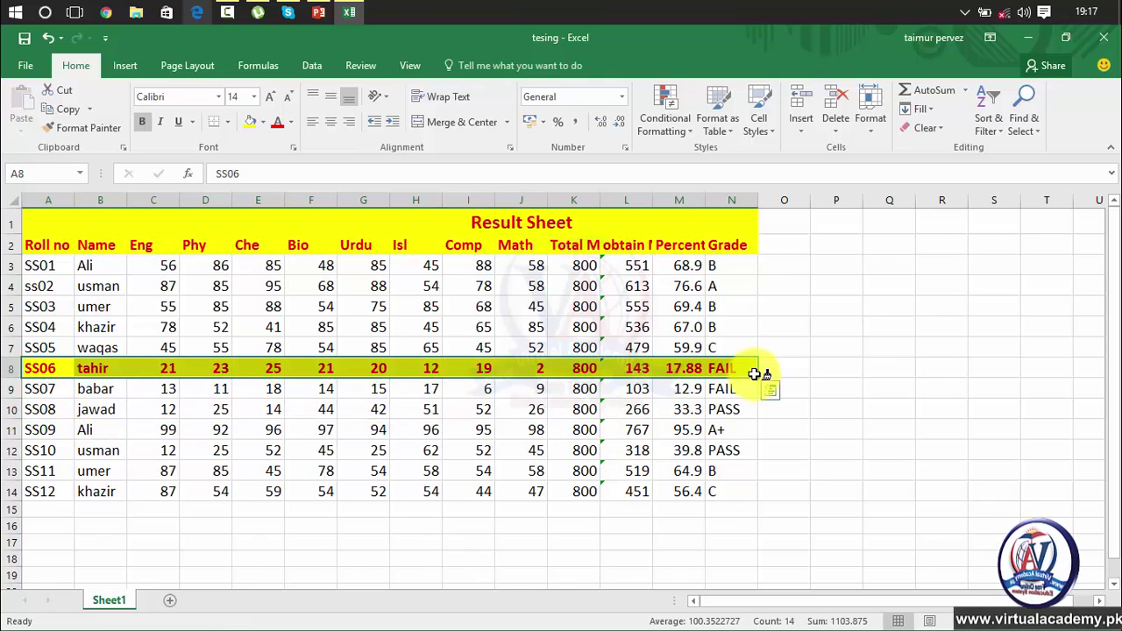
{"action": "left_click", "coordinate": [945, 351]}
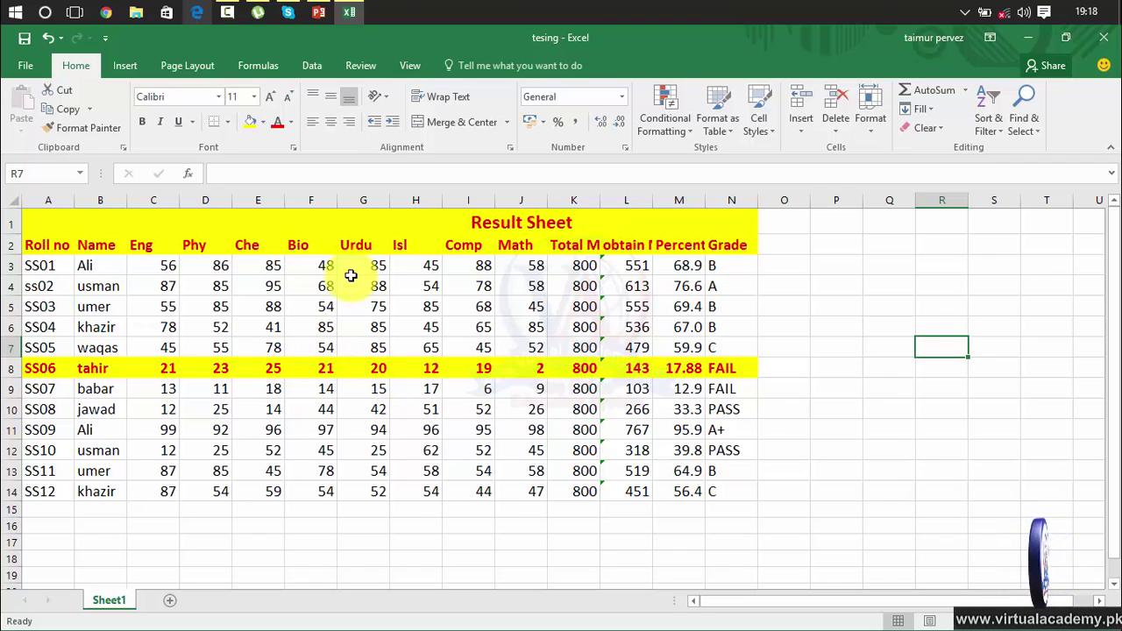
- Apply the formatting of cell G8 to cell G11 with Format Painter
{"action": "left_click", "coordinate": [351, 246]}
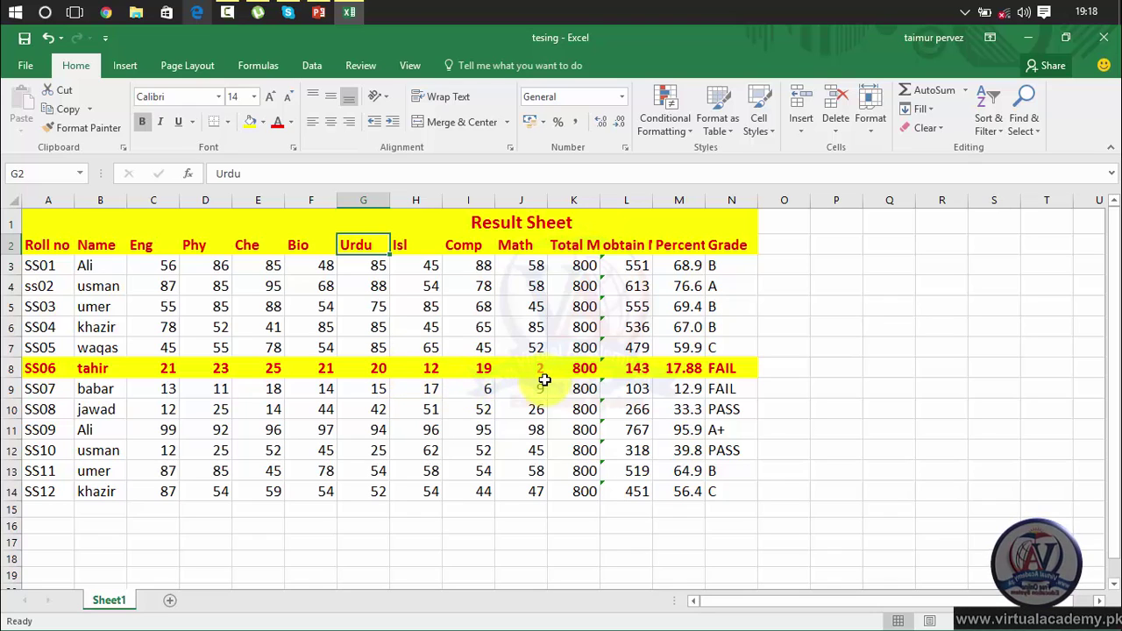
{"action": "left_click", "coordinate": [373, 369]}
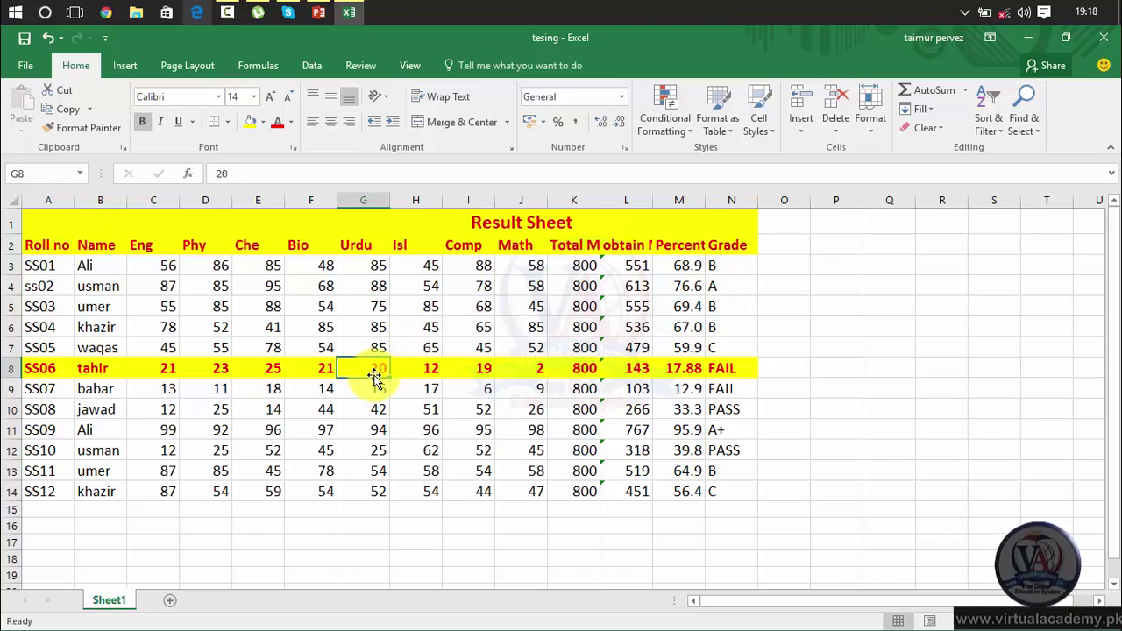
{"action": "left_click", "coordinate": [92, 129]}
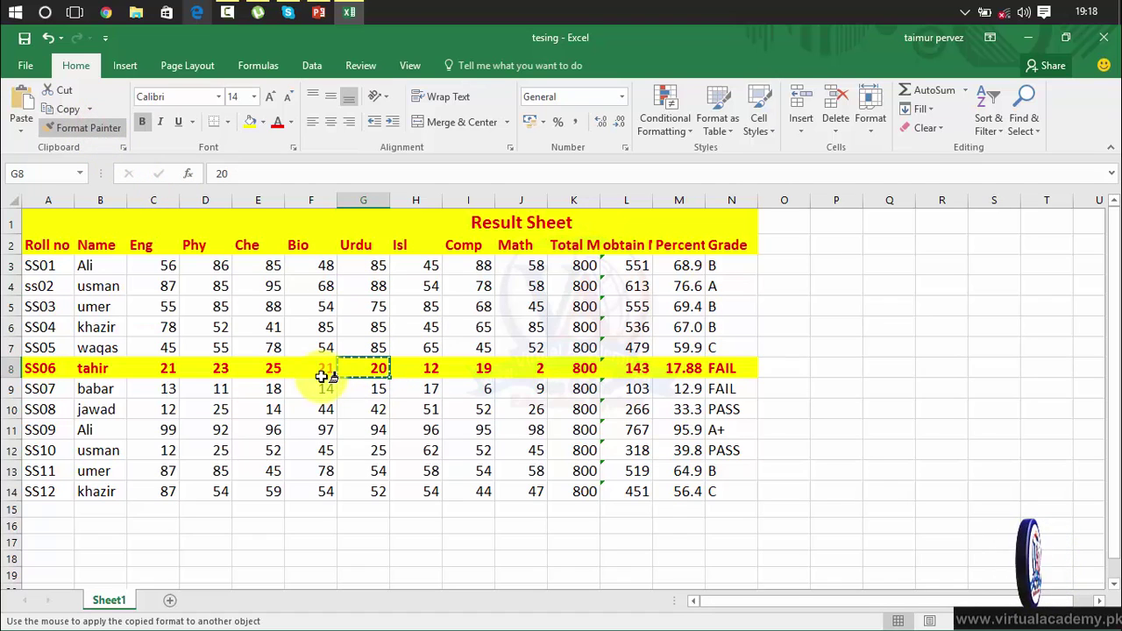
{"action": "left_click", "coordinate": [360, 432]}
{"action": "left_click", "coordinate": [408, 471]}
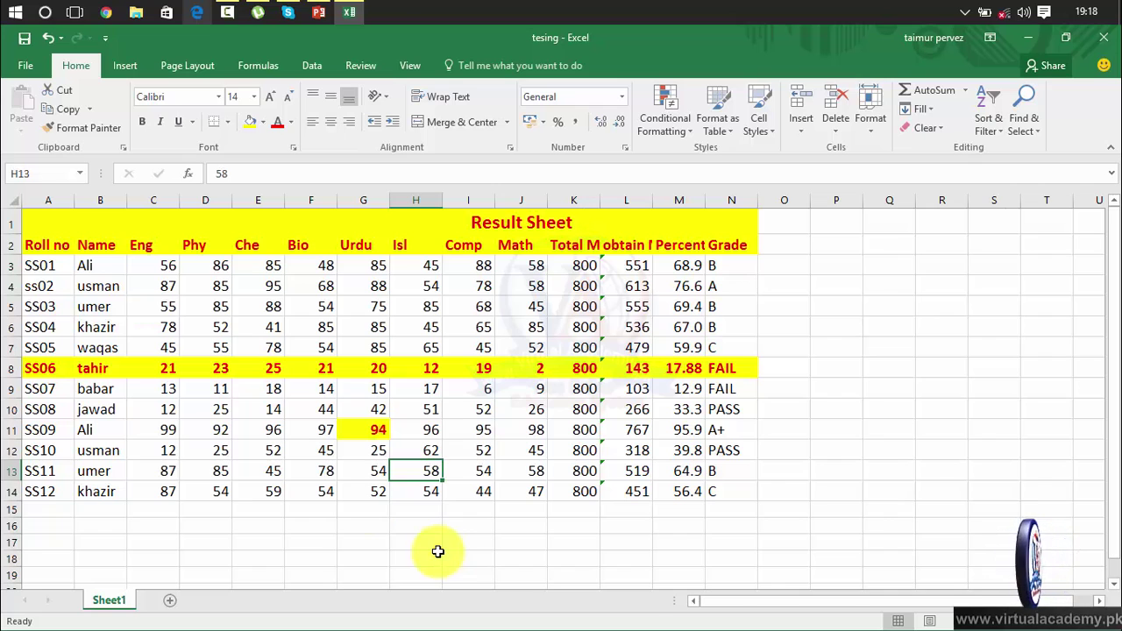
- Show the Office Clipboard and collect the range J3:N7 in it
{"action": "left_click", "coordinate": [124, 149]}
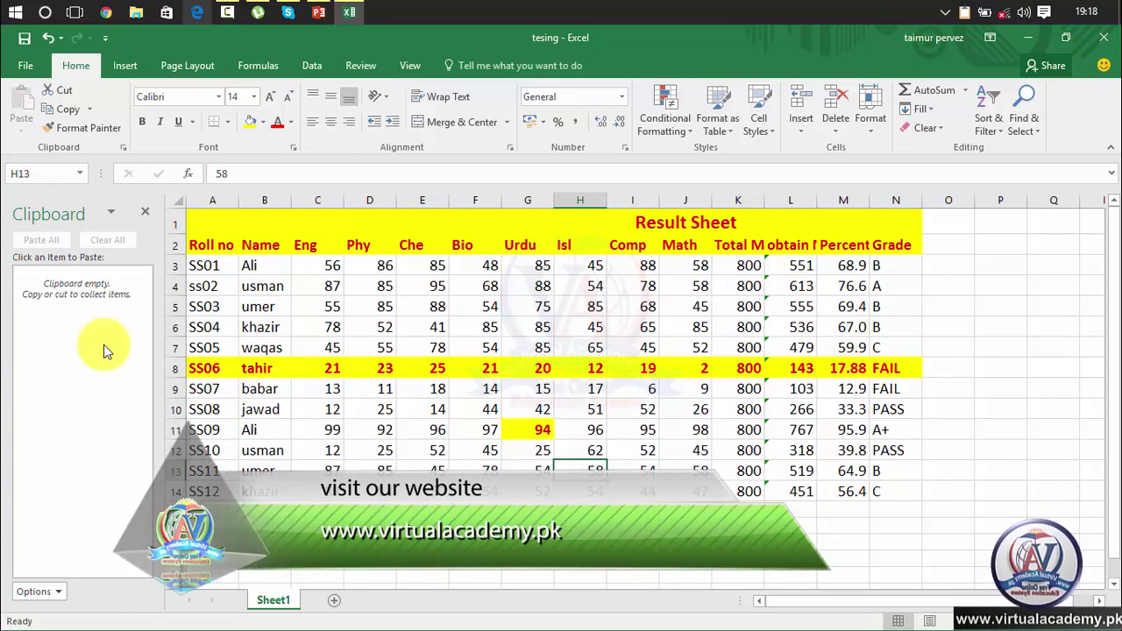
{"action": "left_click_drag", "start_coordinate": [894, 264], "coordinate": [693, 349]}
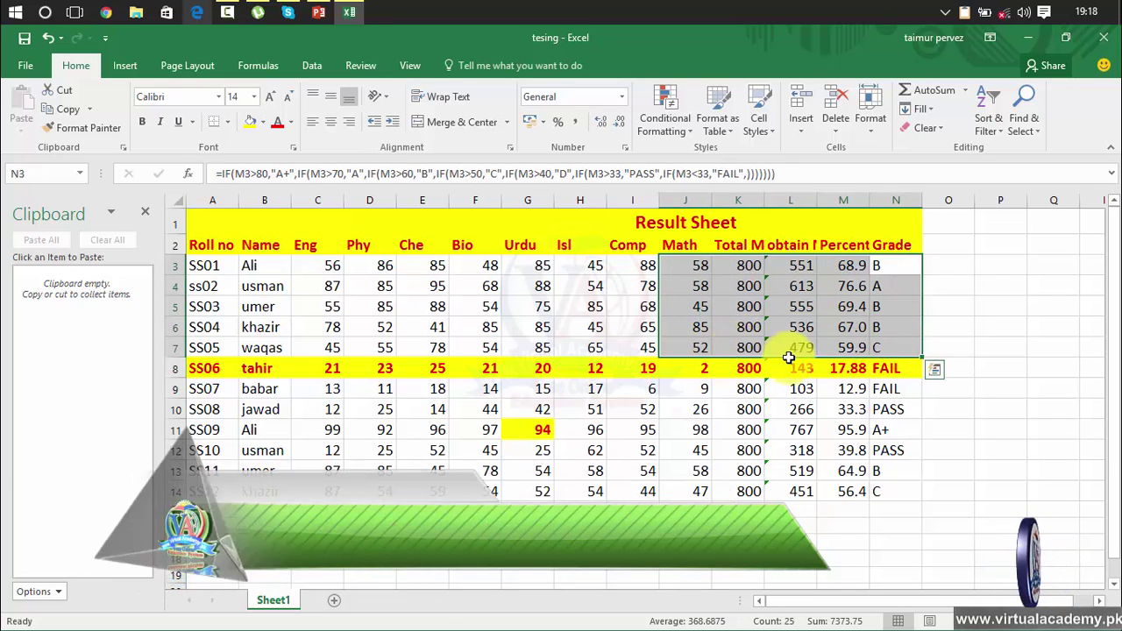
{"action": "left_click", "coordinate": [69, 99]}
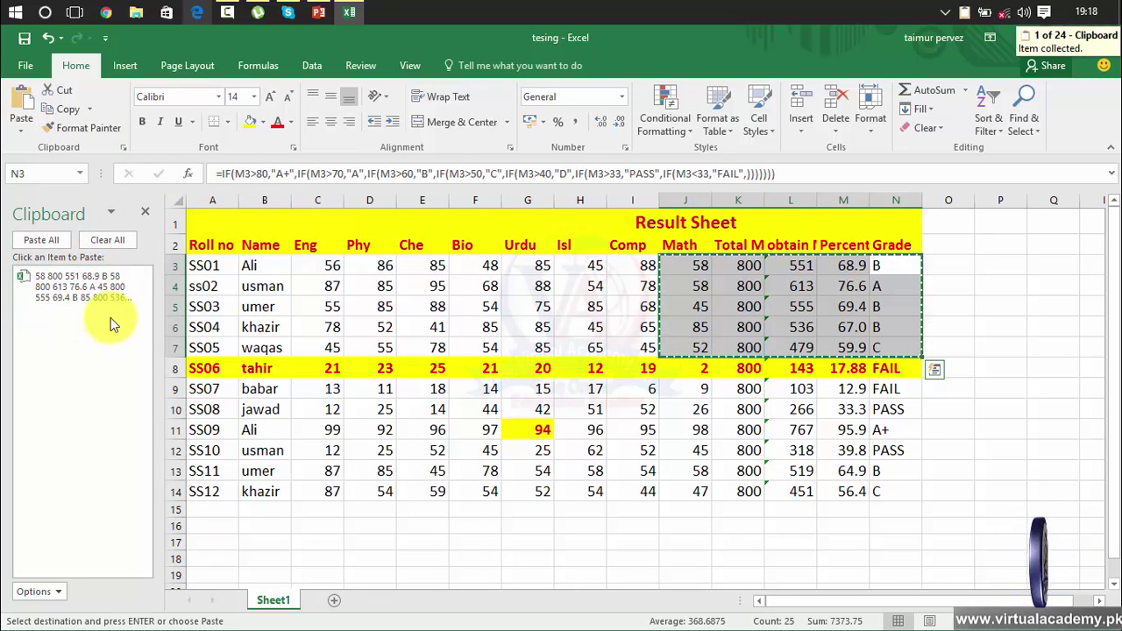
- Cut the range K9:N14 and copy D9:G14 to collect both blocks in the Office Clipboard
{"action": "left_click_drag", "start_coordinate": [741, 388], "coordinate": [887, 491]}
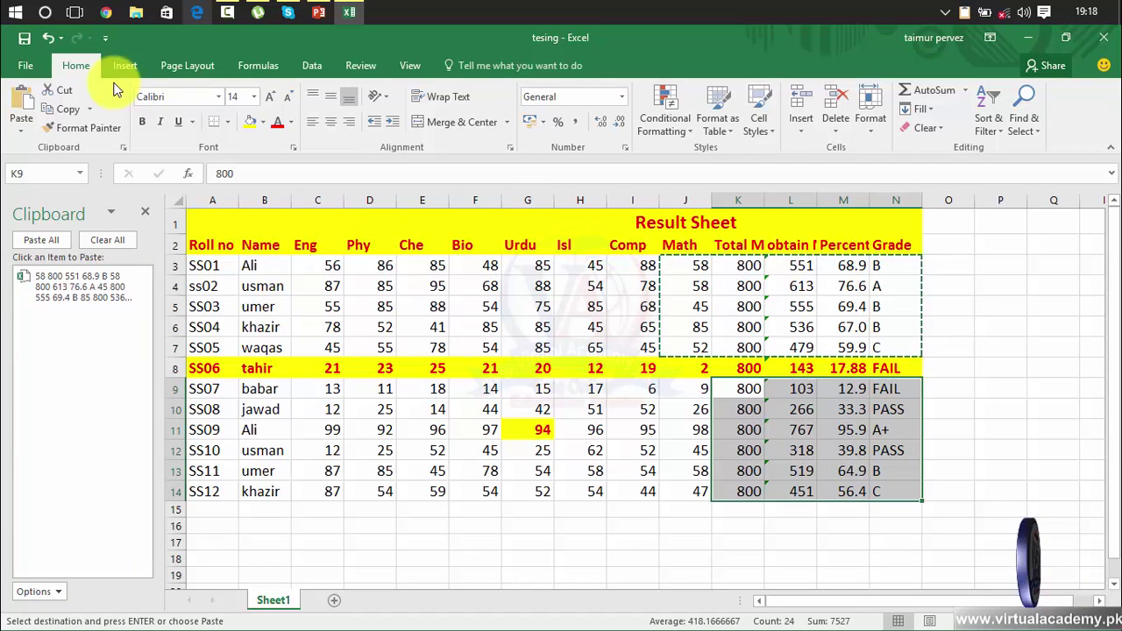
{"action": "left_click", "coordinate": [58, 91]}
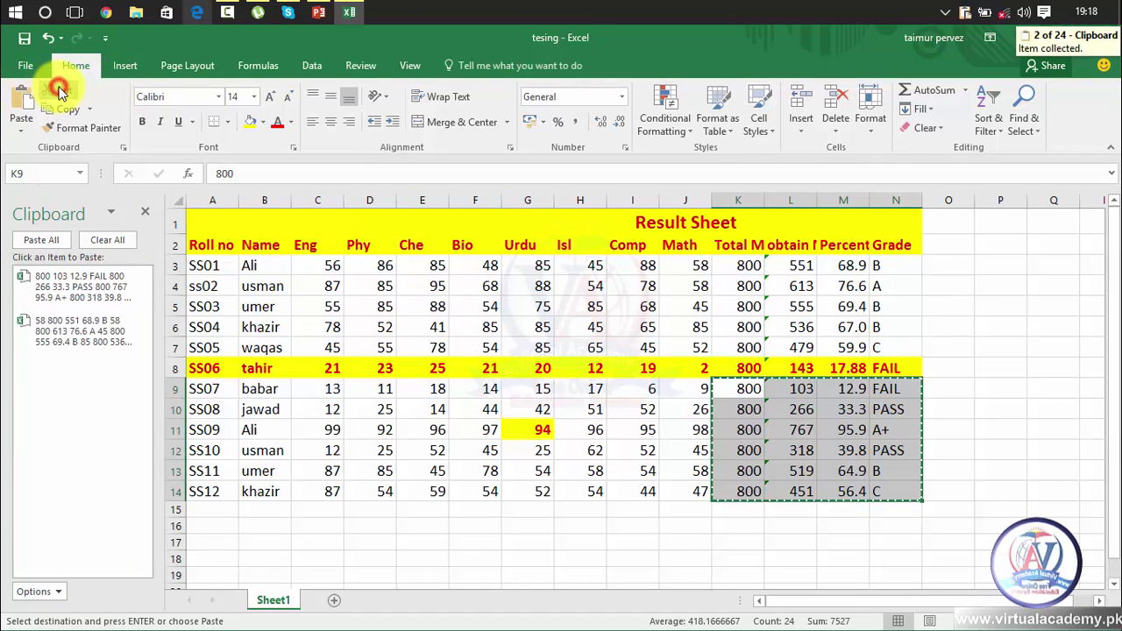
{"action": "left_click", "coordinate": [385, 388]}
{"action": "left_click_drag", "start_coordinate": [385, 389], "coordinate": [533, 494]}
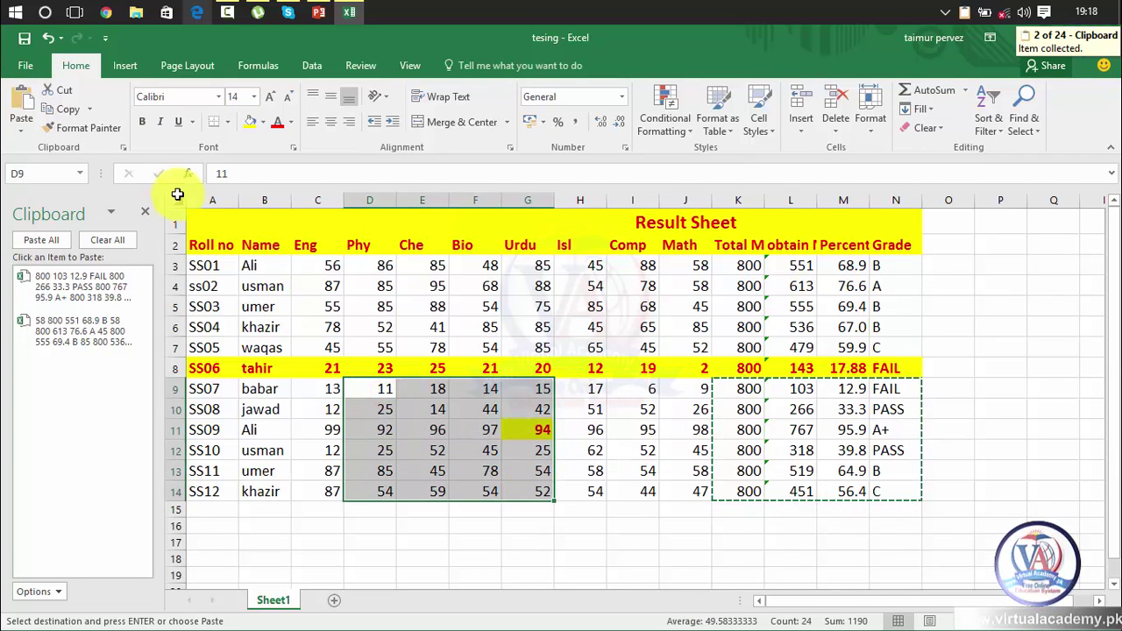
{"action": "left_click", "coordinate": [70, 110]}
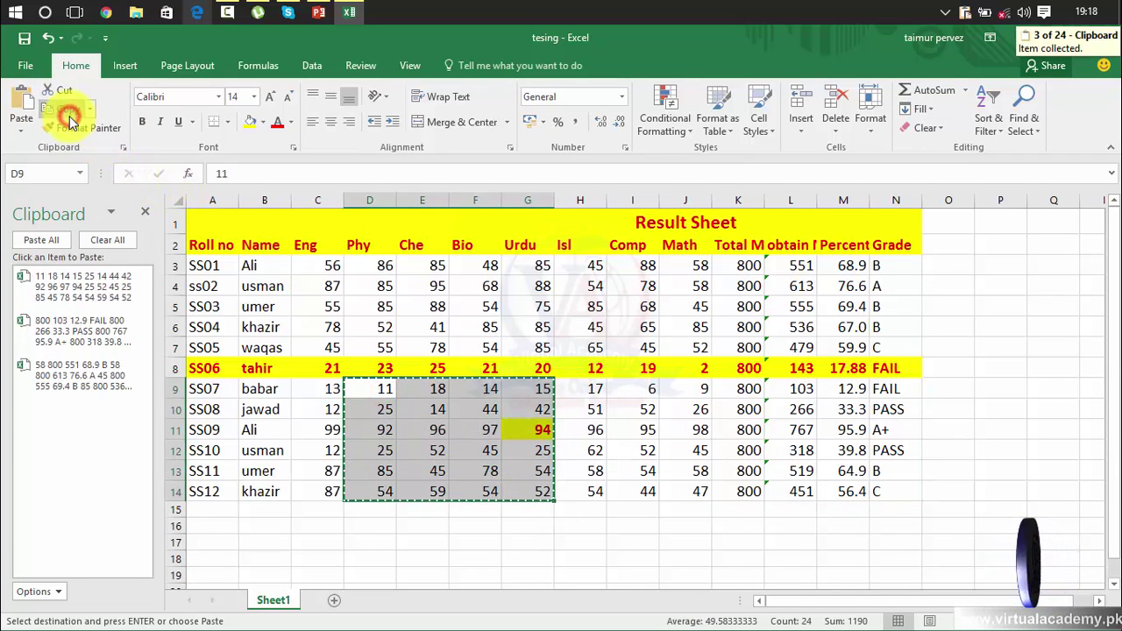
- Paste the collected D9:G14 block from the Office Clipboard into the empty area starting at P7
{"action": "left_click", "coordinate": [661, 545]}
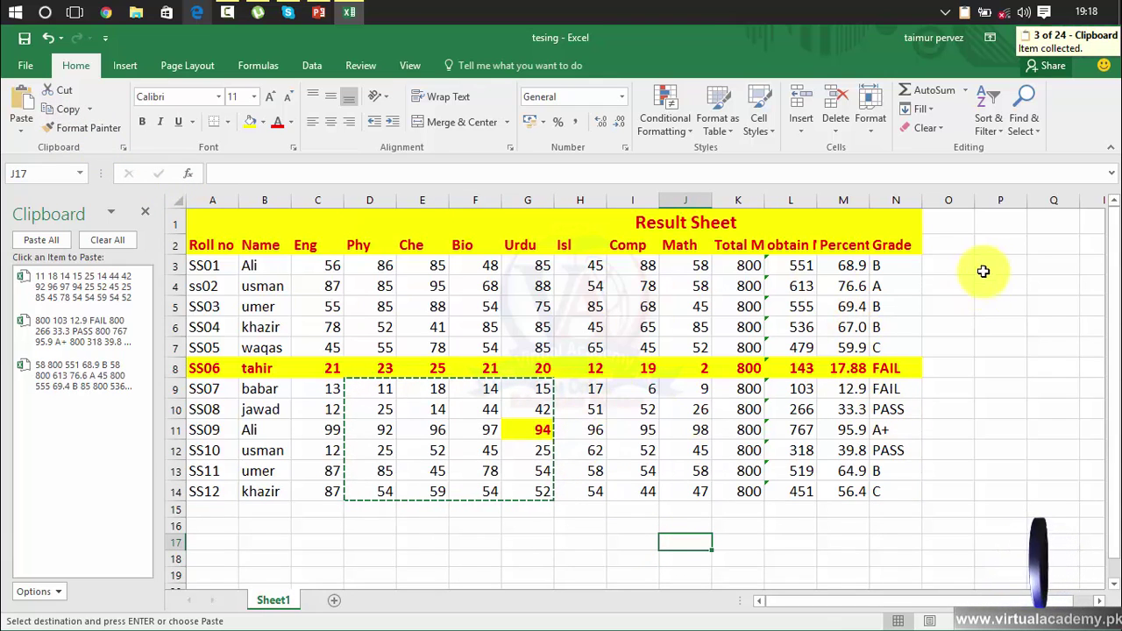
{"action": "left_click", "coordinate": [957, 221]}
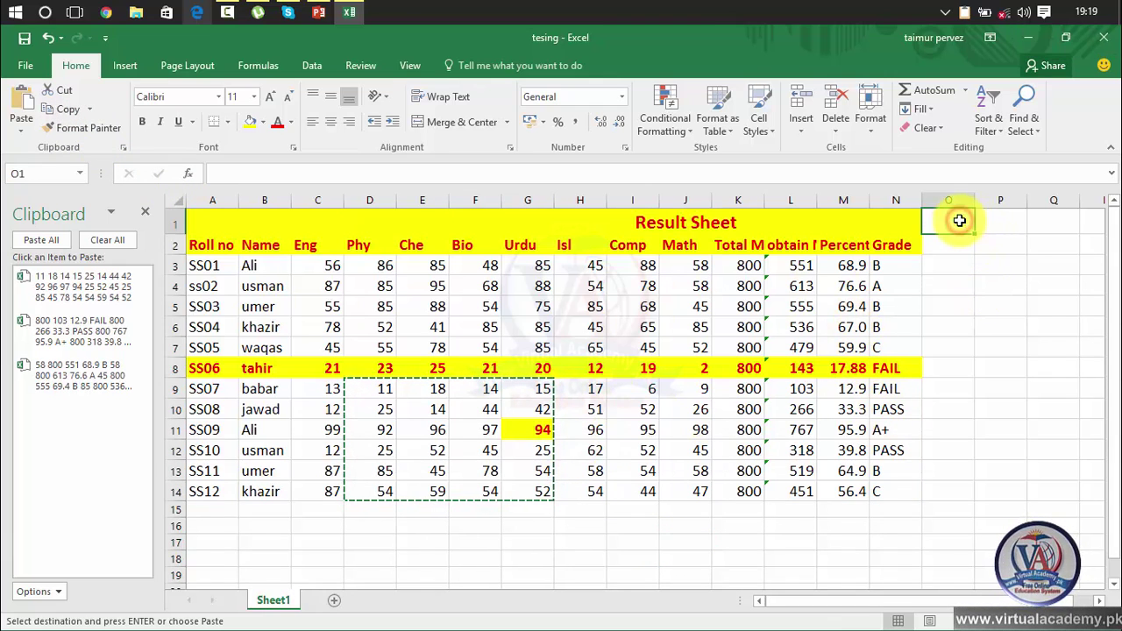
{"action": "left_click_drag", "start_coordinate": [889, 603], "coordinate": [909, 603]}
{"action": "left_click_drag", "start_coordinate": [943, 347], "coordinate": [1090, 441]}
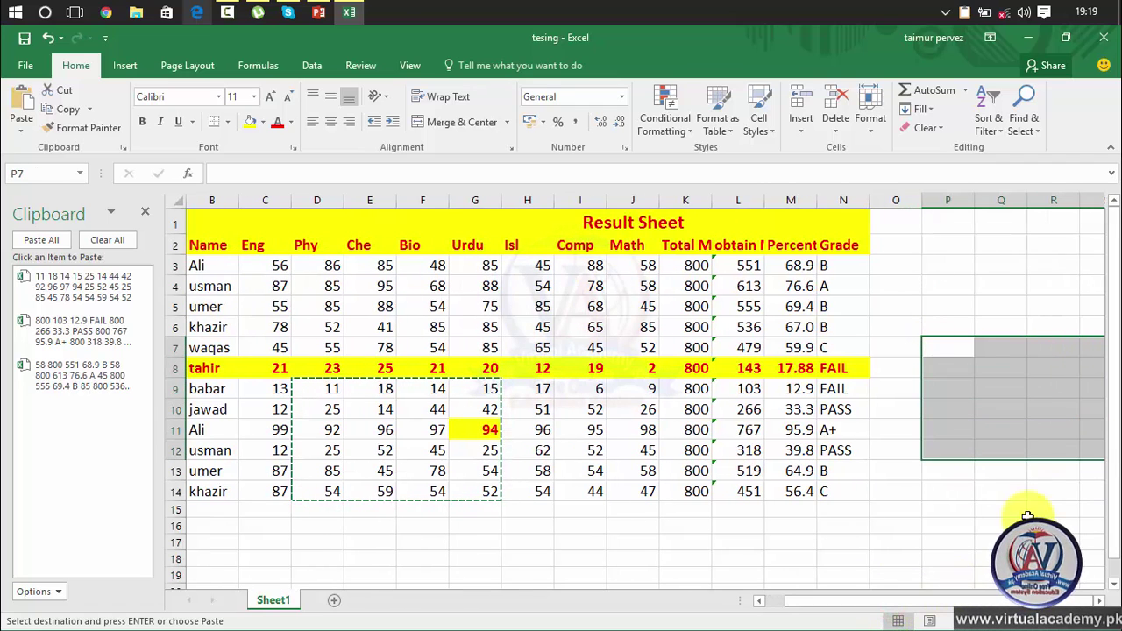
{"action": "left_click", "coordinate": [67, 289]}
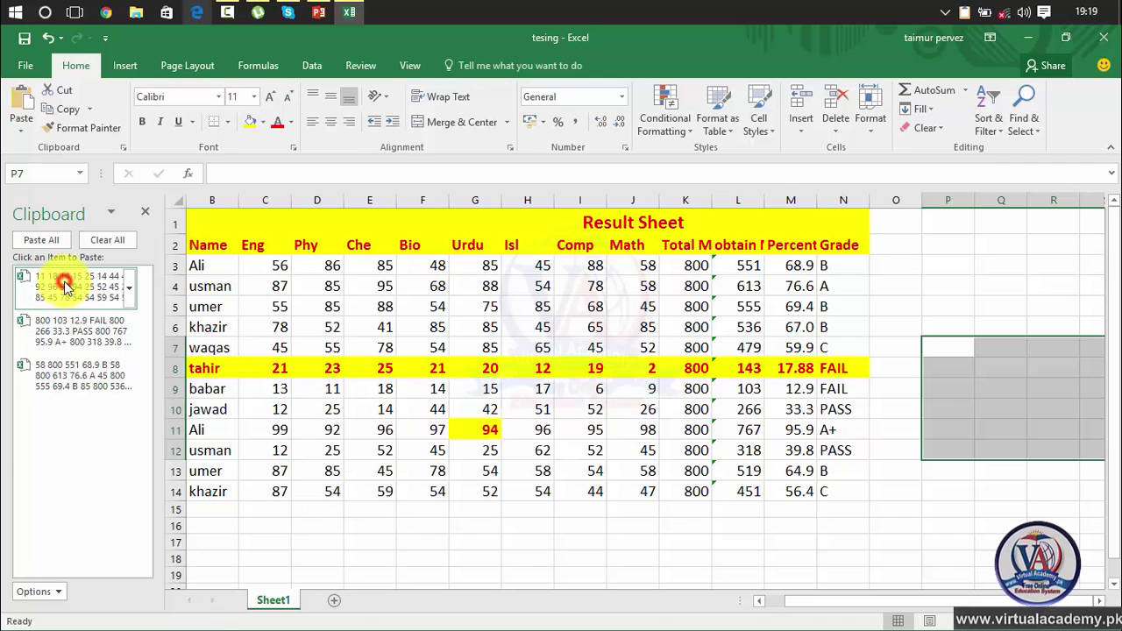
- Paste the collected K9:N14 block at K17 and the collected J3:N7 block at C16 from the Office Clipboard
{"action": "left_click", "coordinate": [661, 540]}
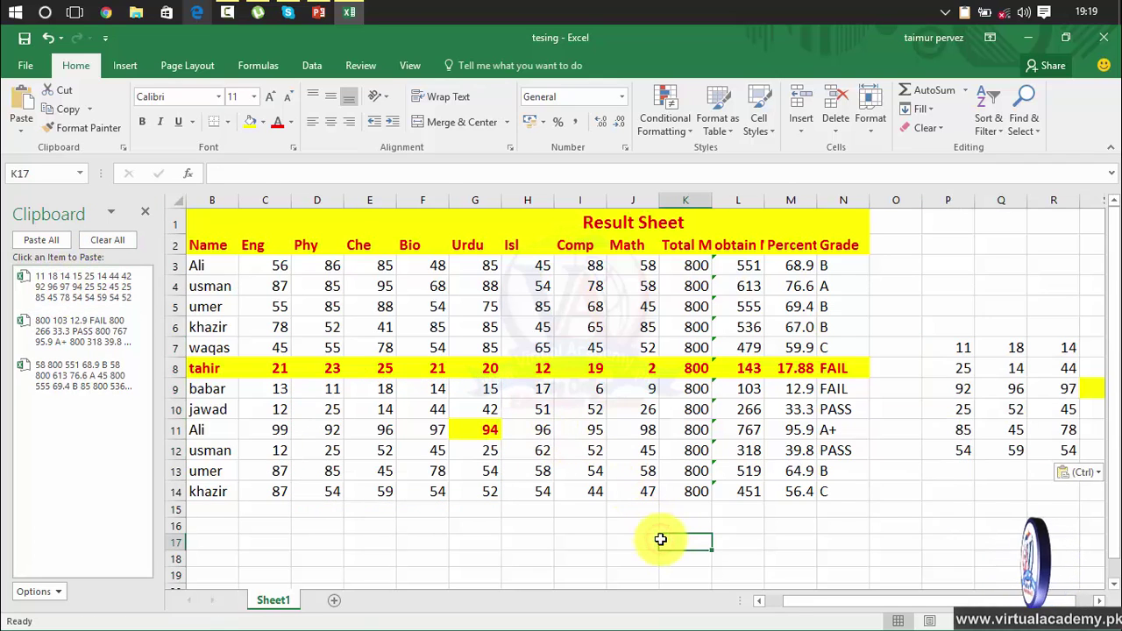
{"action": "left_click", "coordinate": [108, 338]}
{"action": "left_click", "coordinate": [263, 513]}
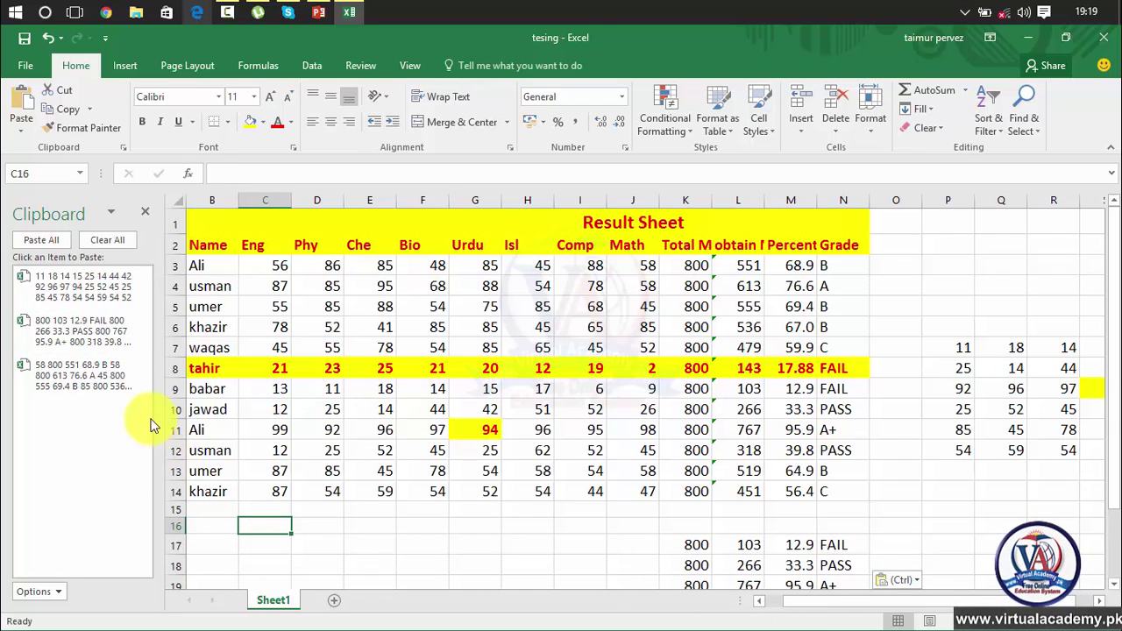
{"action": "left_click", "coordinate": [93, 386]}
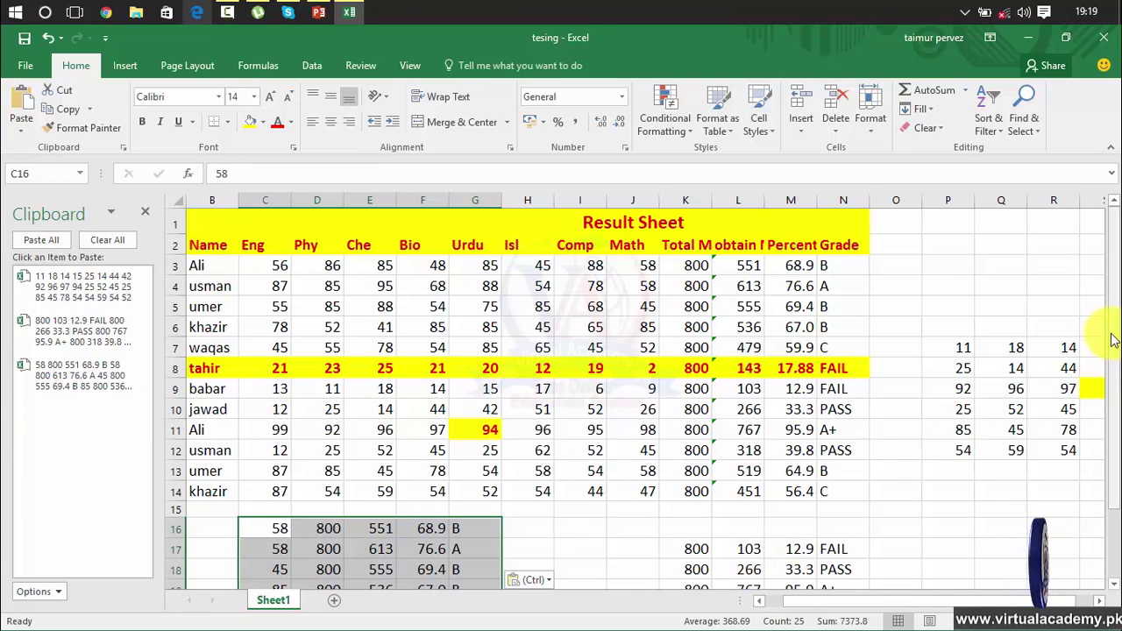
- Paste all the items collected in the Office Clipboard at once into the empty area starting at P16
{"action": "left_click_drag", "start_coordinate": [1118, 320], "coordinate": [1117, 392]}
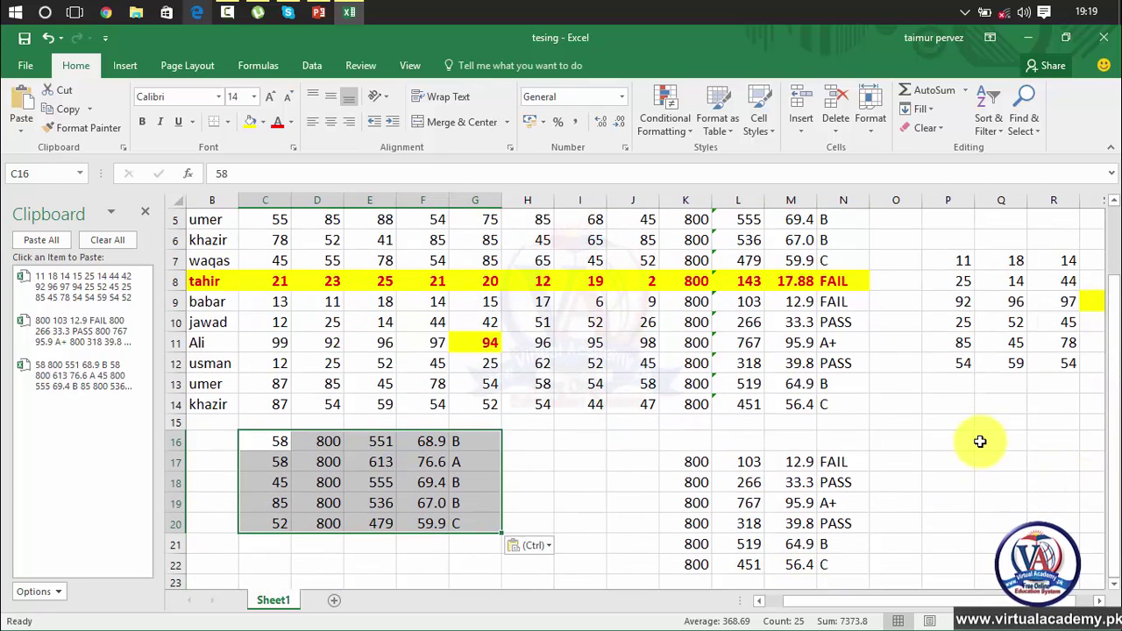
{"action": "left_click_drag", "start_coordinate": [940, 441], "coordinate": [1087, 582]}
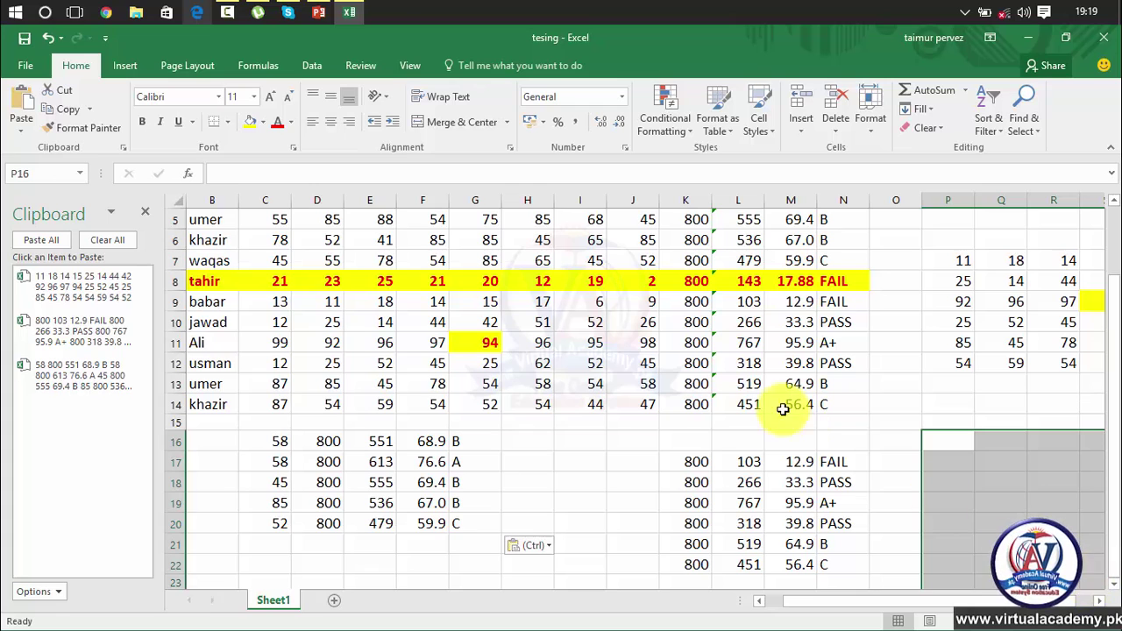
{"action": "left_click", "coordinate": [46, 241]}
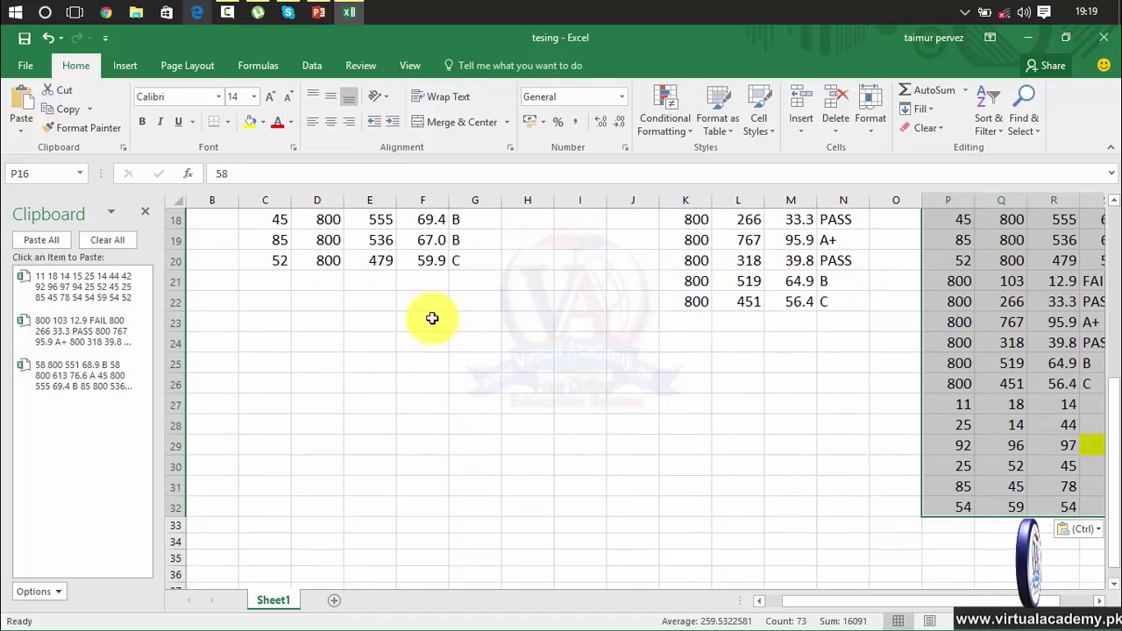
- Clear all items from the Office Clipboard and close it
{"action": "left_click", "coordinate": [109, 241]}
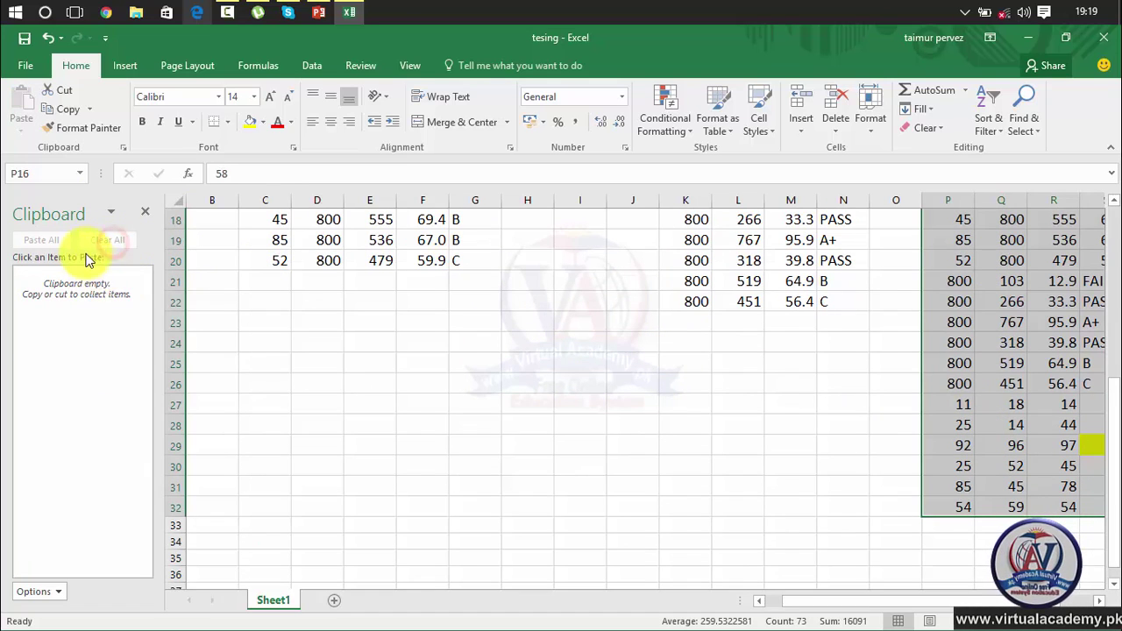
{"action": "left_click", "coordinate": [147, 215]}
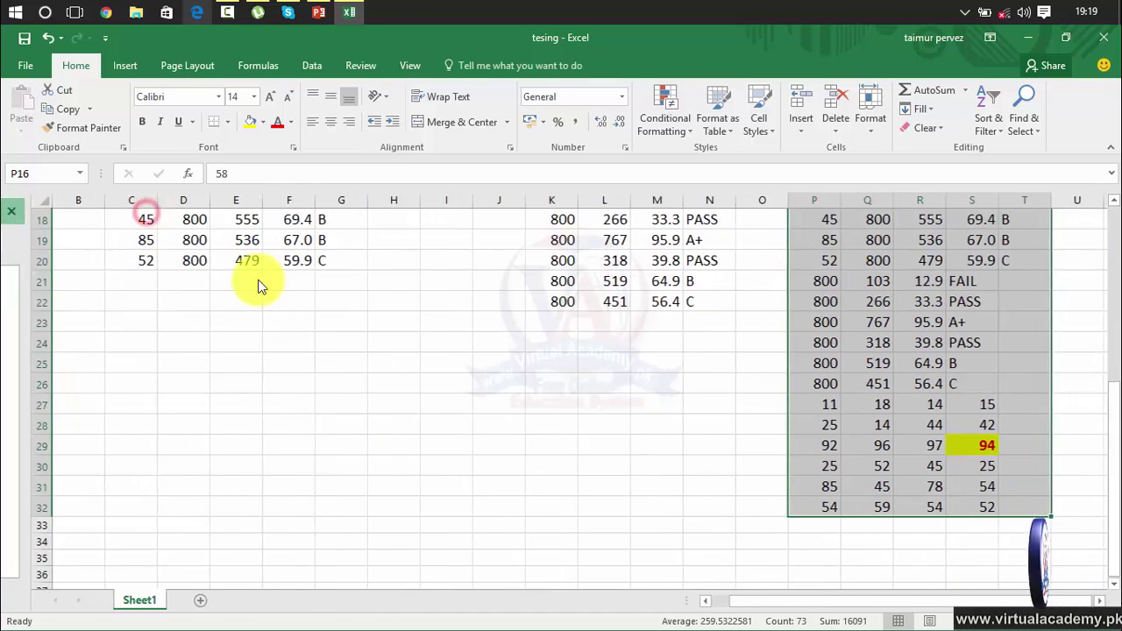
- Delete the contents of D16:U231 and C16:D21 to remove the pasted blocks below the result table
{"action": "left_click_drag", "start_coordinate": [1116, 542], "coordinate": [1115, 448]}
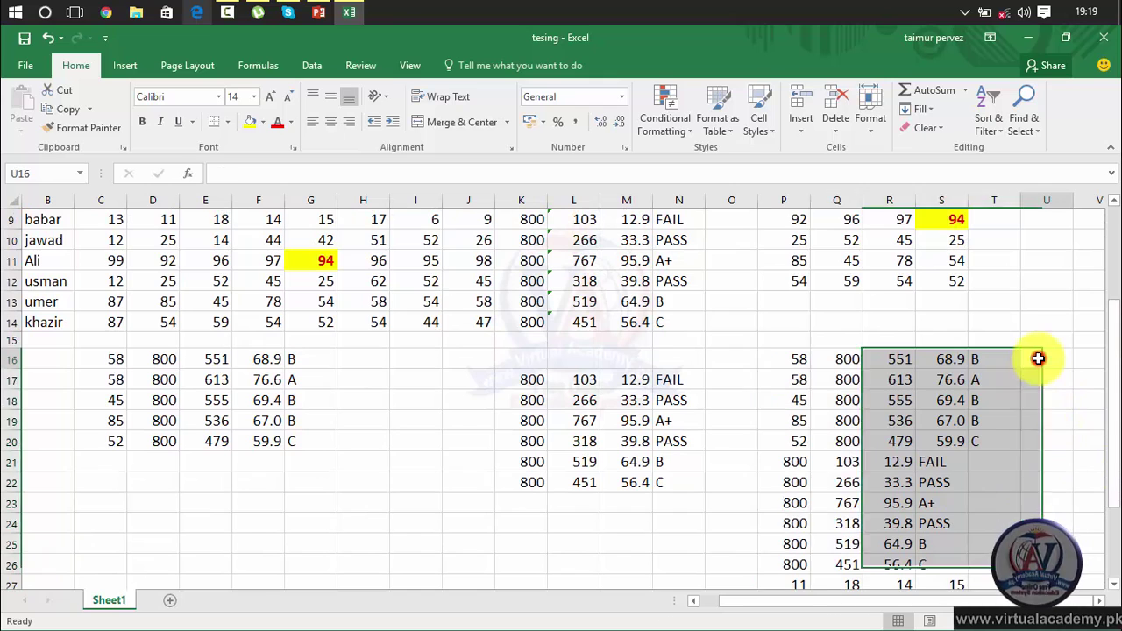
{"action": "left_click_drag", "start_coordinate": [1038, 359], "coordinate": [151, 626]}
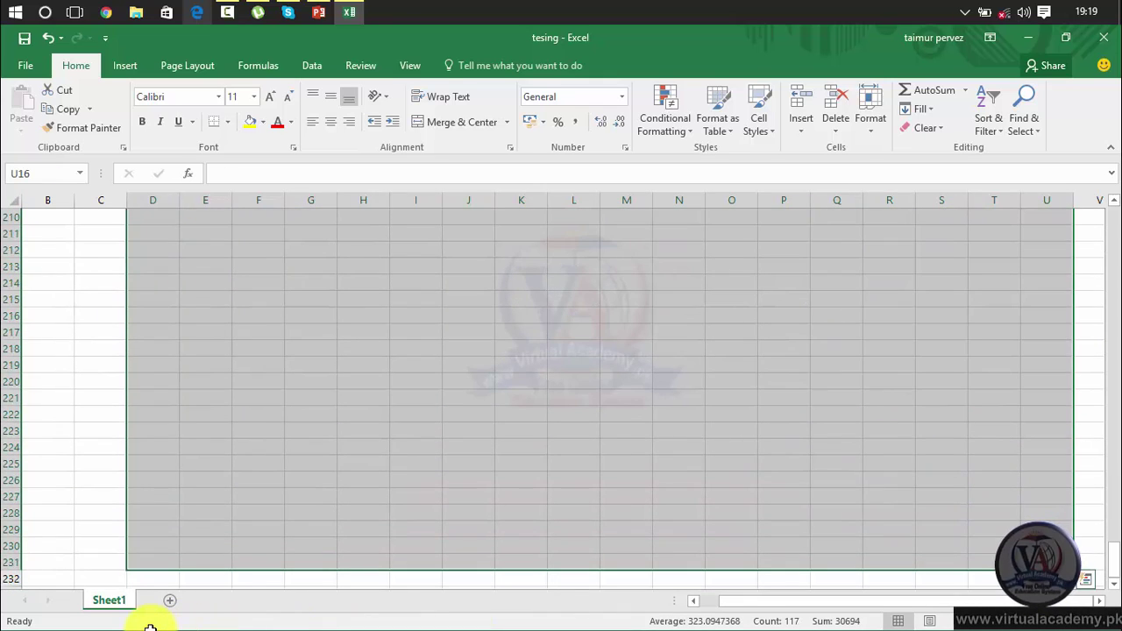
{"action": "left_click_drag", "start_coordinate": [1118, 552], "coordinate": [1118, 244]}
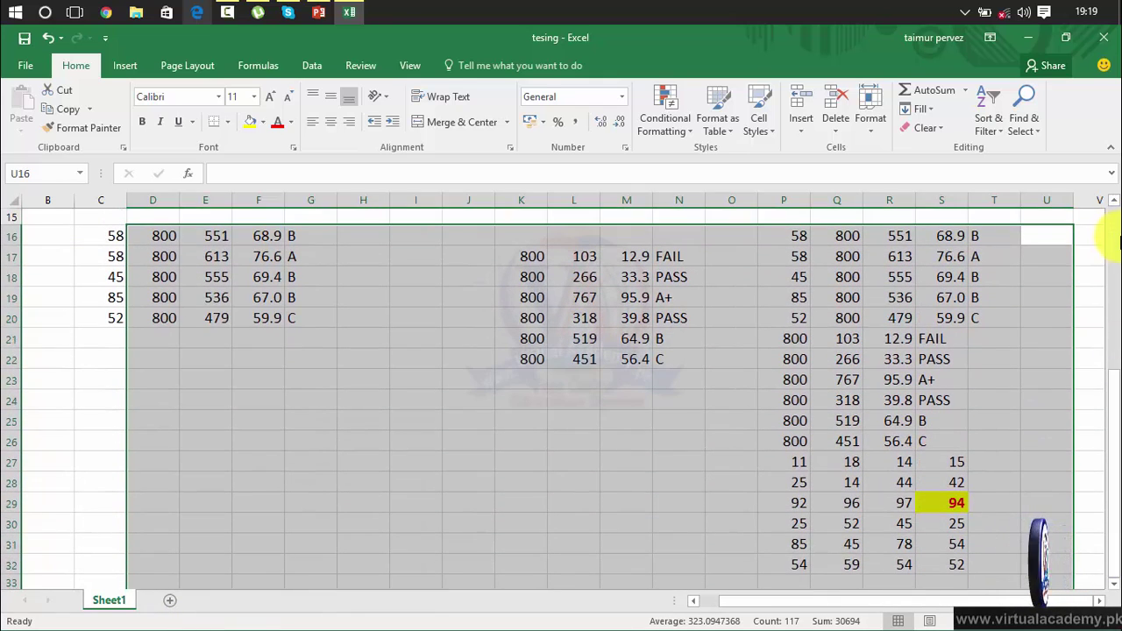
{"action": "key", "text": "Delete"}
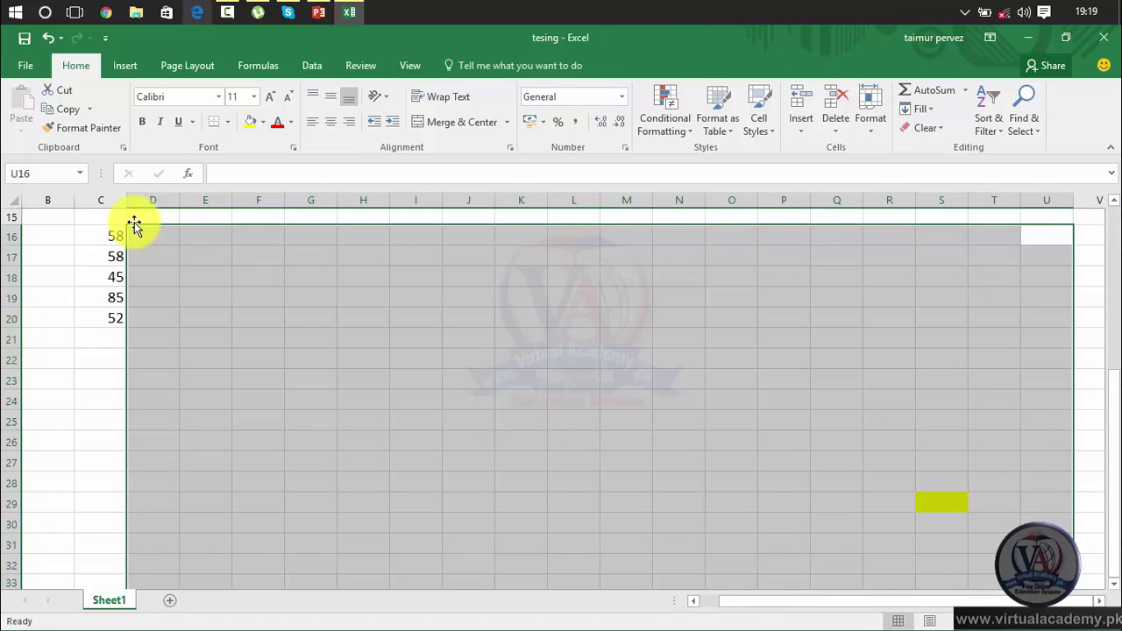
{"action": "left_click_drag", "start_coordinate": [141, 234], "coordinate": [92, 348]}
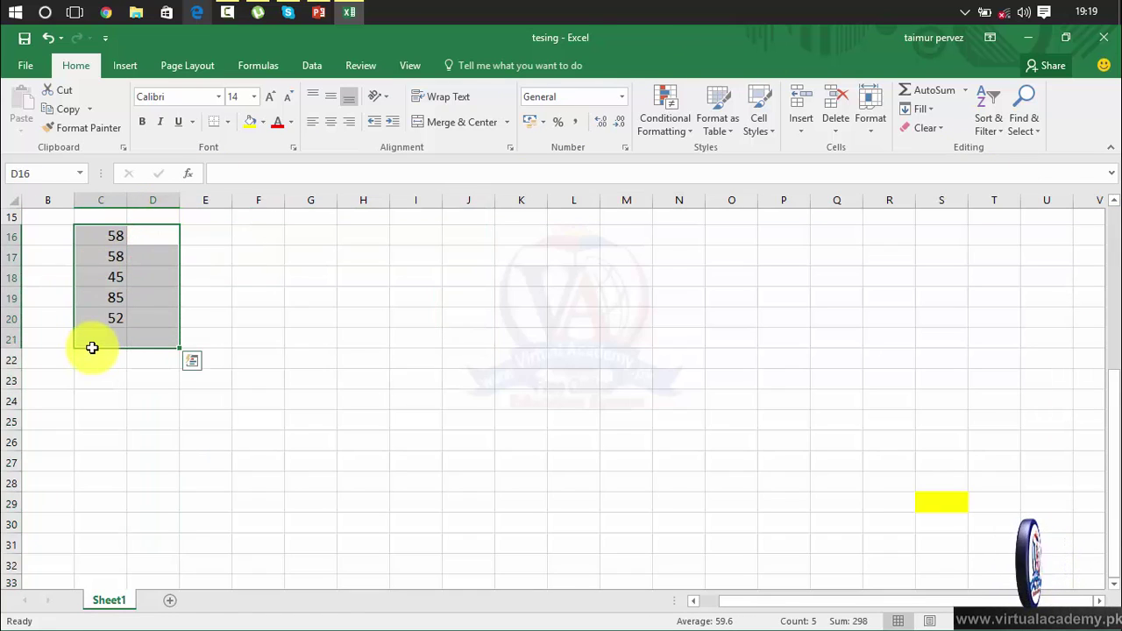
{"action": "key", "text": "Delete"}
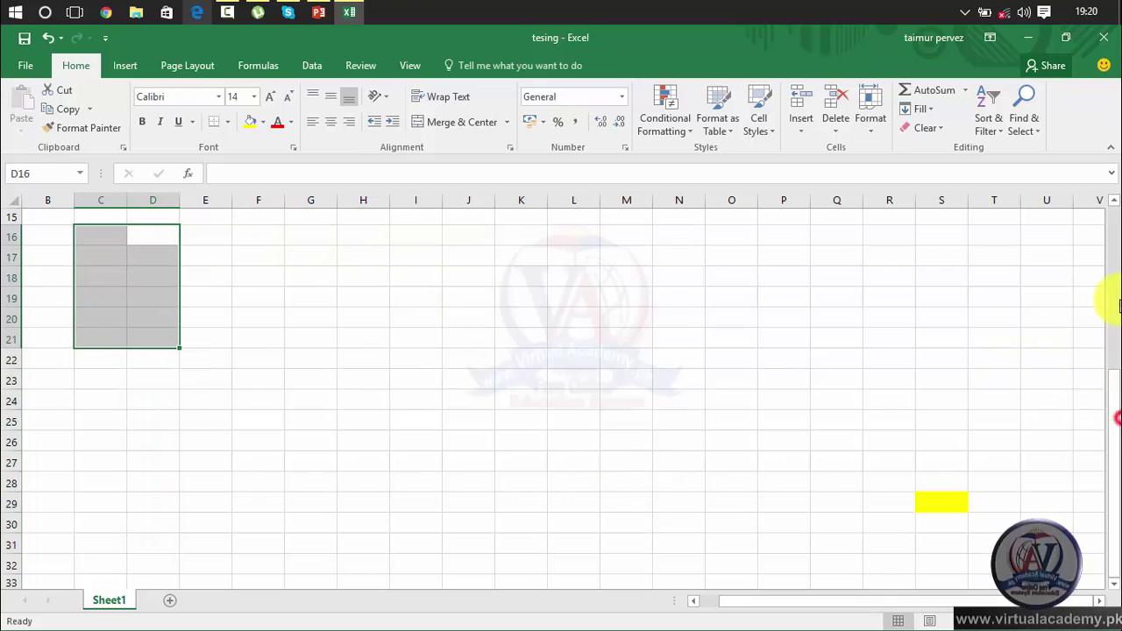
- Remove the fill colour from columns B to T, from row 7 down past the end of the table
{"action": "left_click_drag", "start_coordinate": [1117, 401], "coordinate": [1110, 224]}
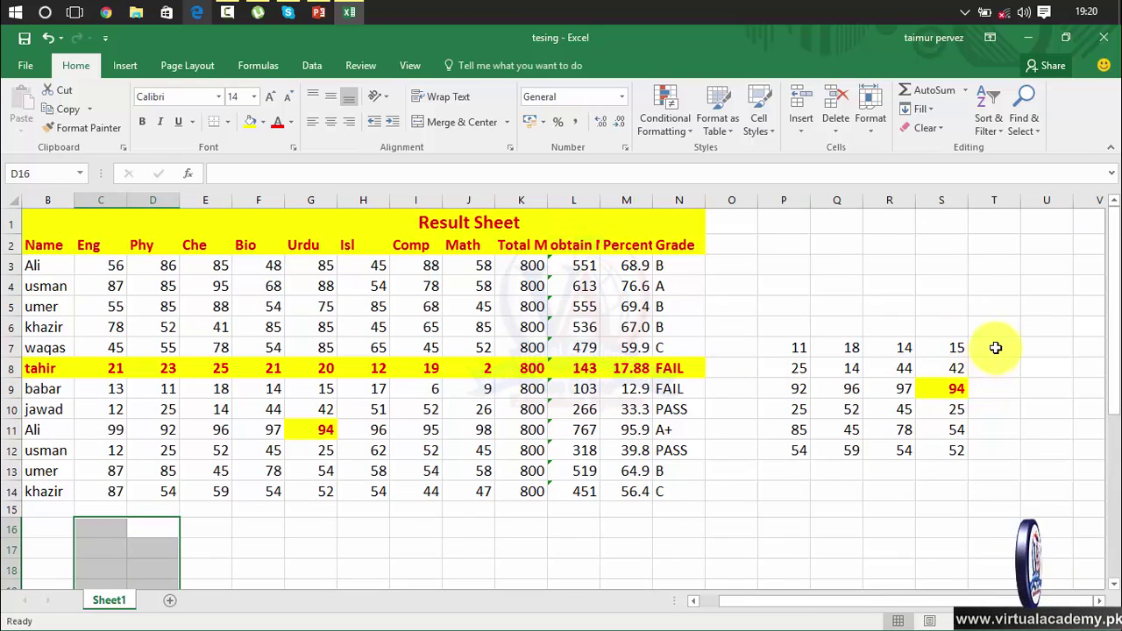
{"action": "left_click_drag", "start_coordinate": [996, 348], "coordinate": [70, 540]}
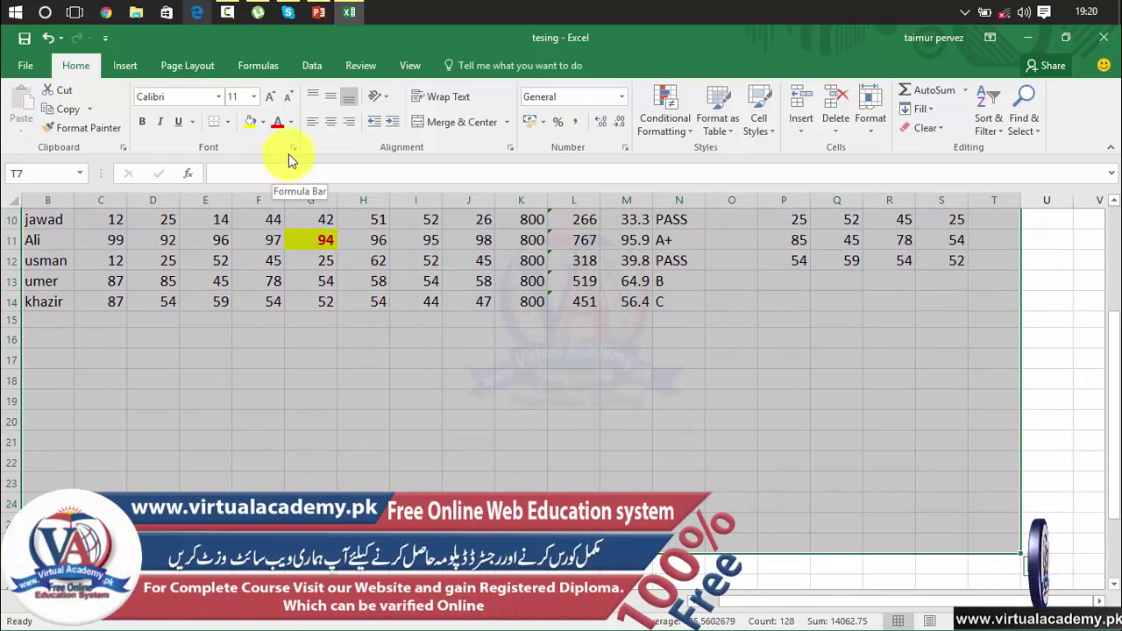
{"action": "left_click", "coordinate": [265, 127]}
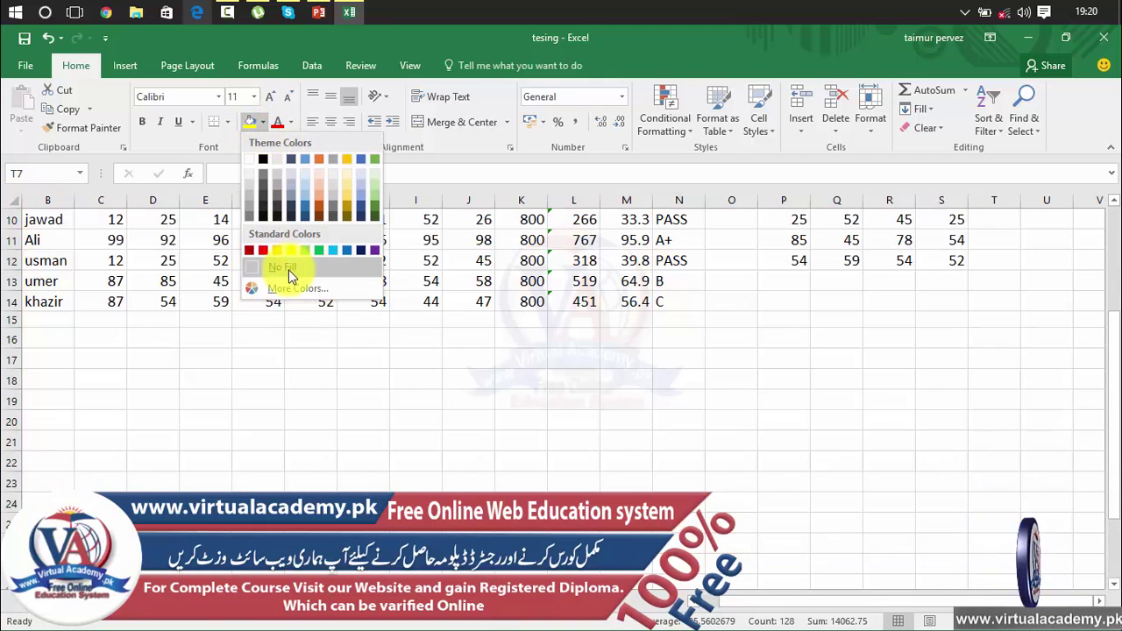
{"action": "left_click", "coordinate": [289, 271]}
{"action": "scroll", "coordinate": [784, 353], "scroll_direction": "up", "scroll_amount": 3}
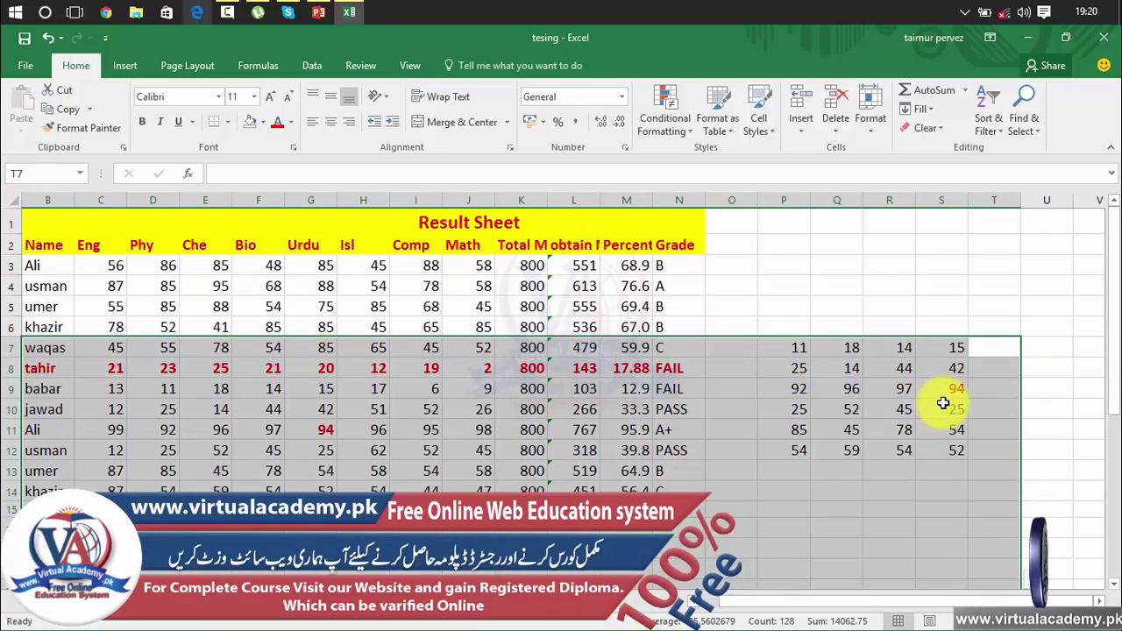
- Set the font colour of the same range, columns B to T from row 7 down, to Automatic
{"action": "left_click", "coordinate": [291, 124]}
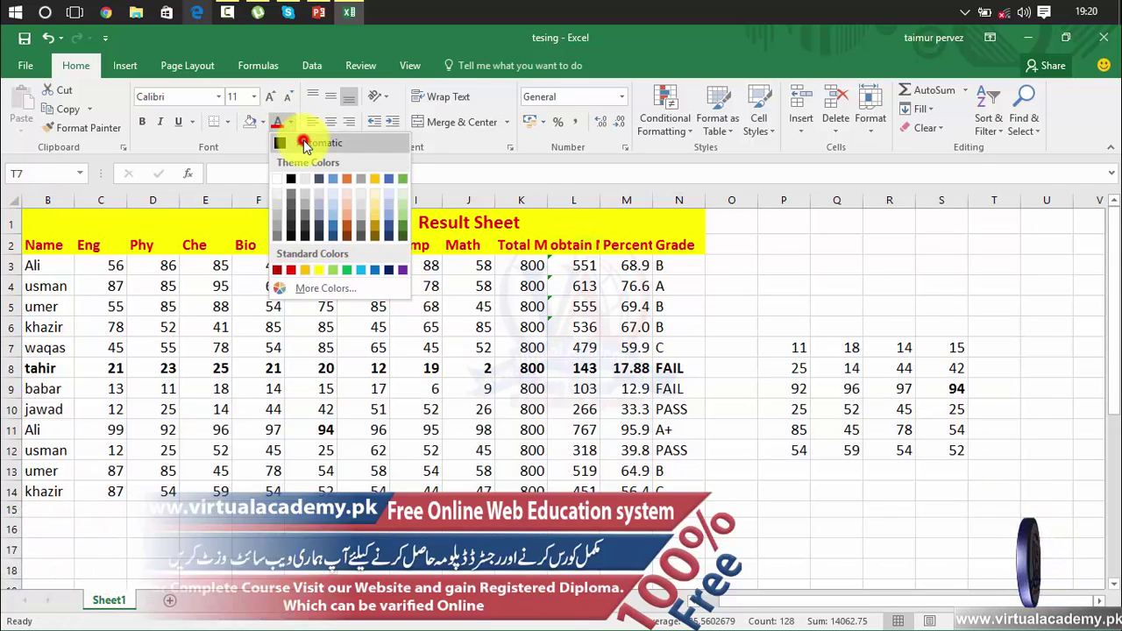
{"action": "left_click", "coordinate": [304, 142]}
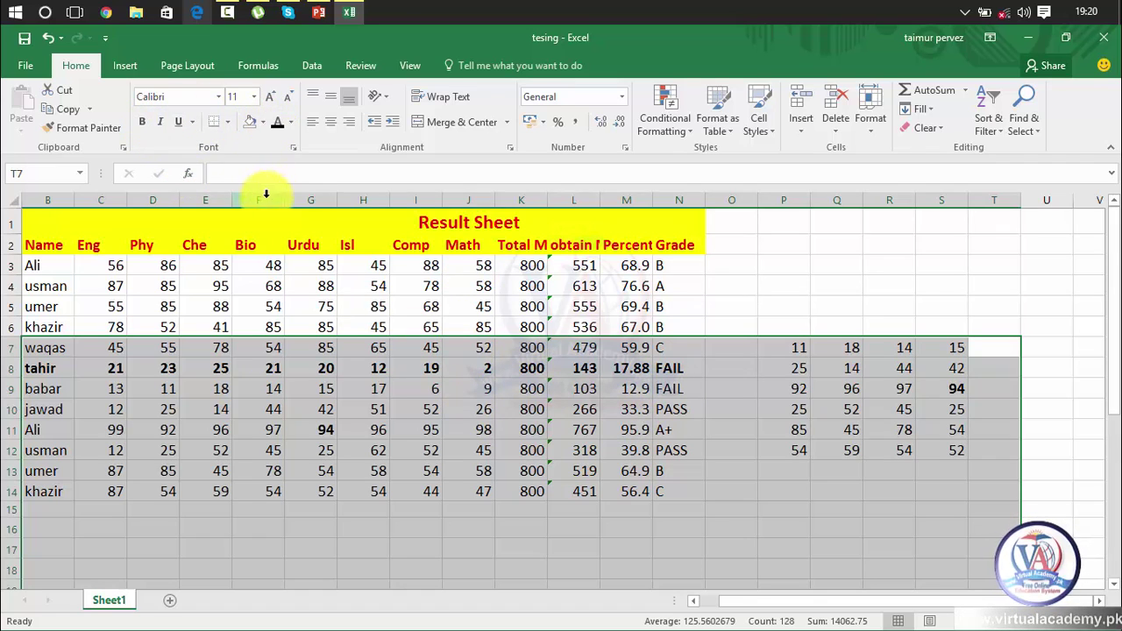
{"action": "left_click", "coordinate": [342, 348]}
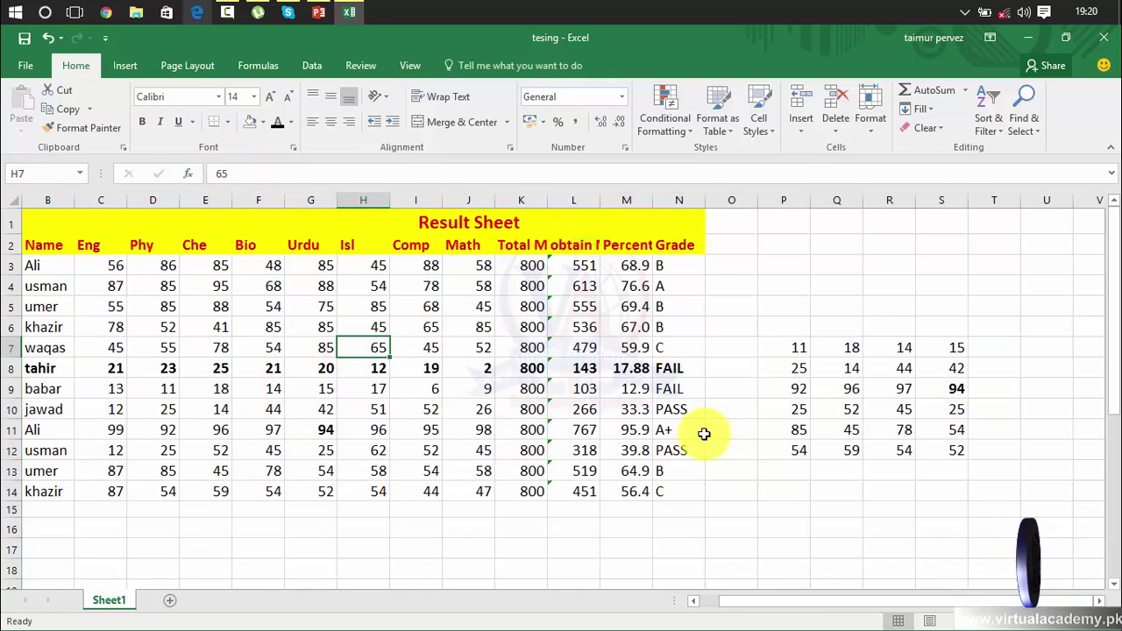
{"action": "left_click_drag", "start_coordinate": [999, 333], "coordinate": [50, 338]}
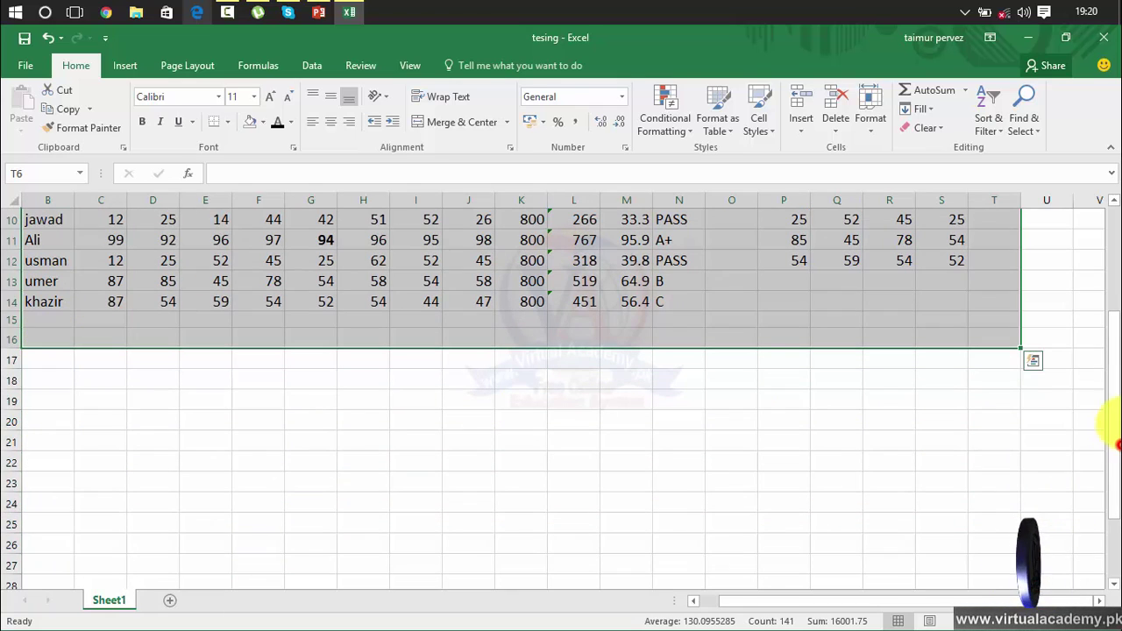
{"action": "left_click_drag", "start_coordinate": [1111, 351], "coordinate": [1118, 185]}
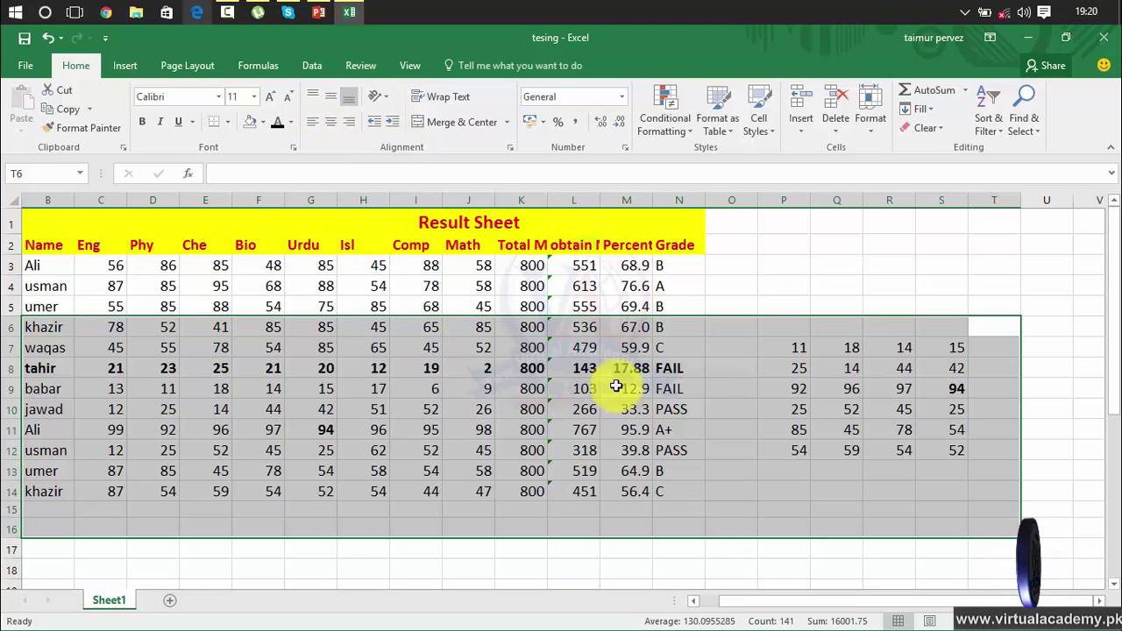
{"action": "left_click", "coordinate": [589, 304]}
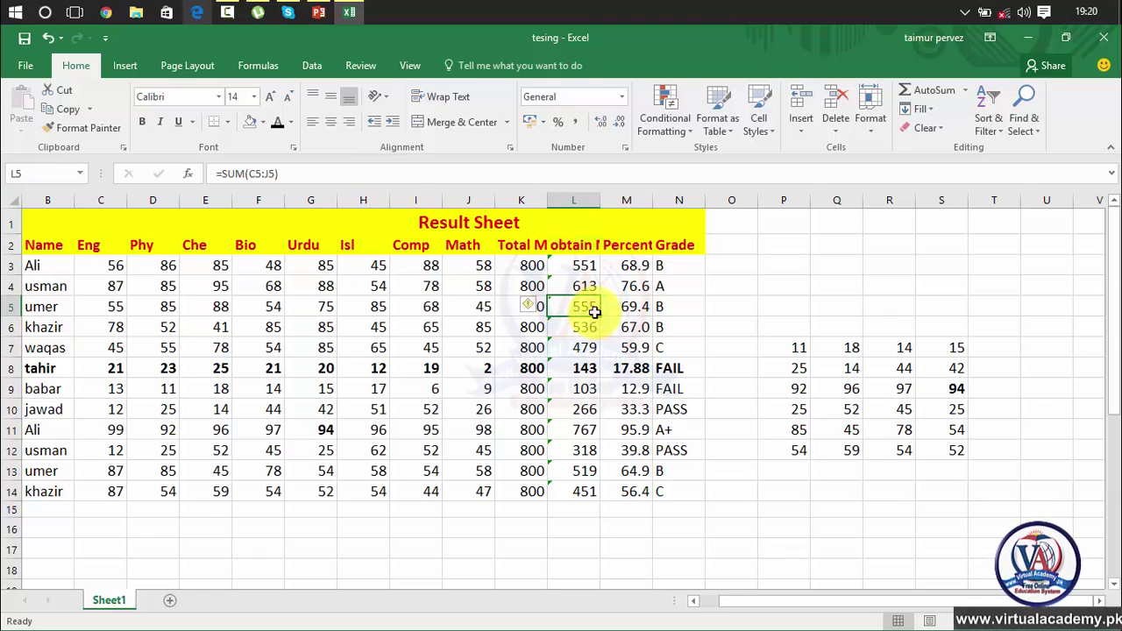
- Remove the bold formatting from B8:N8, cell S9 and cell G11
{"action": "left_click_drag", "start_coordinate": [688, 369], "coordinate": [57, 369]}
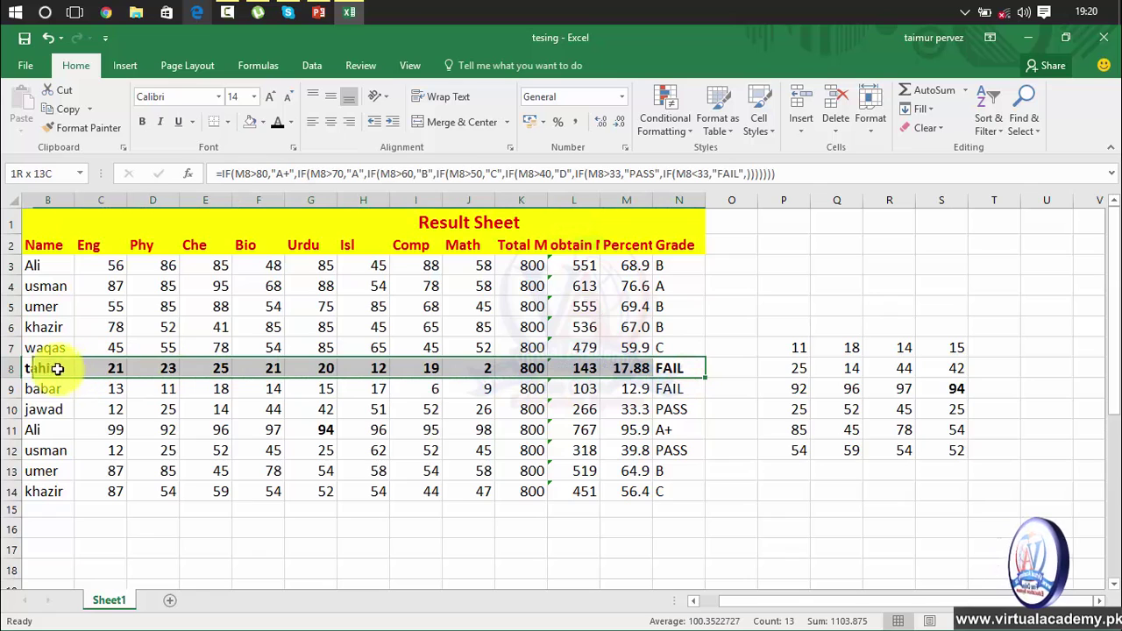
{"action": "left_click", "coordinate": [142, 124]}
{"action": "left_click", "coordinate": [415, 450]}
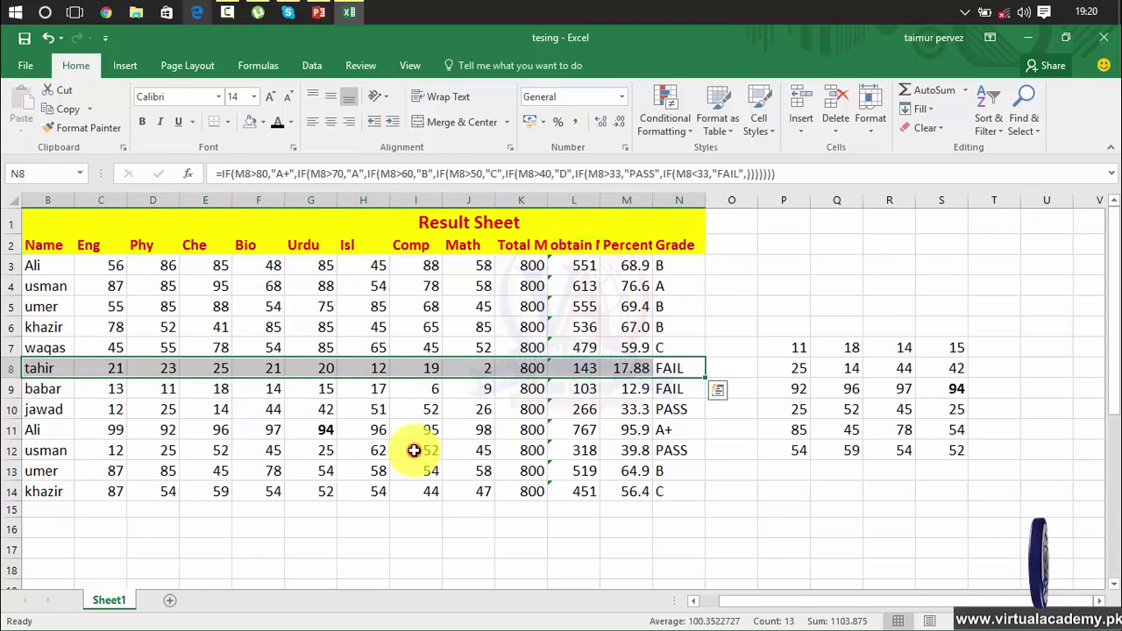
{"action": "left_click", "coordinate": [953, 388]}
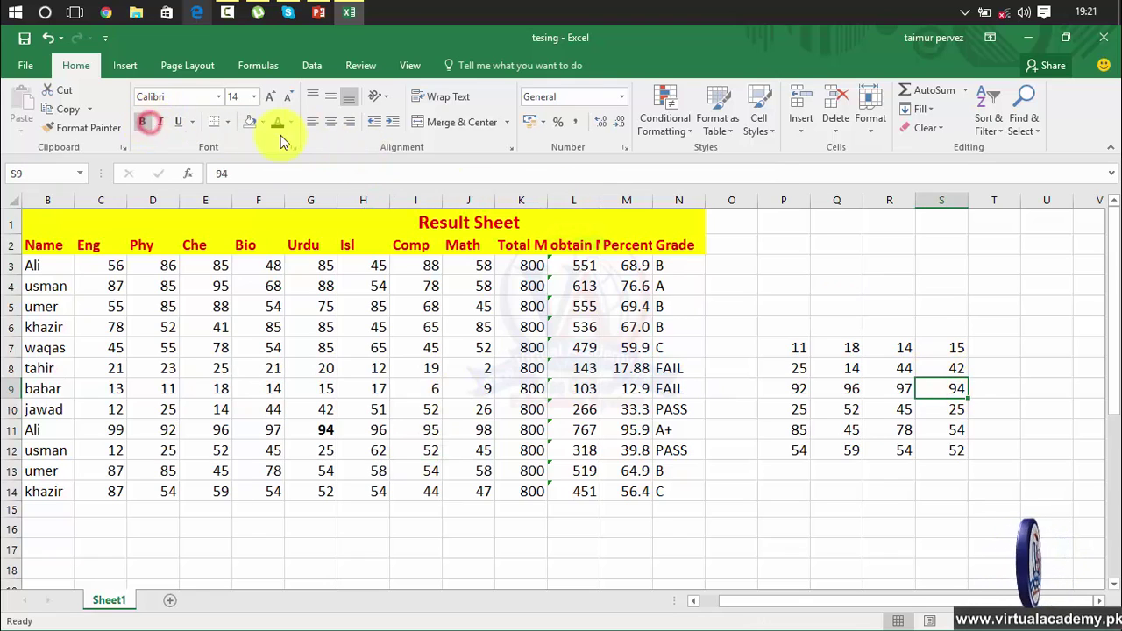
{"action": "left_click", "coordinate": [515, 368]}
{"action": "left_click", "coordinate": [325, 429]}
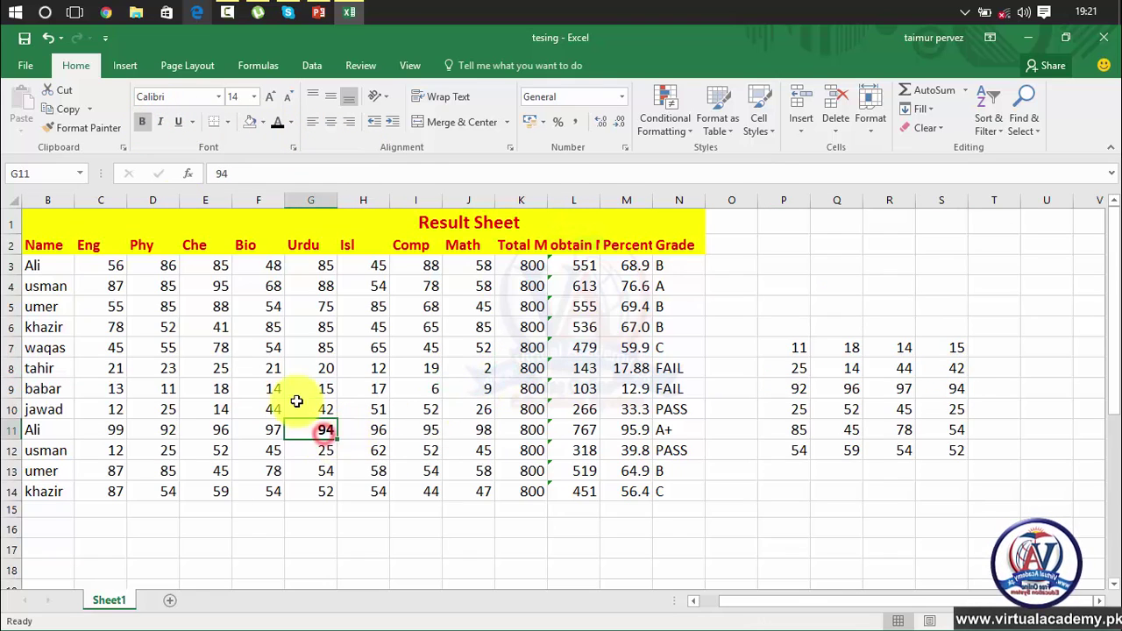
{"action": "left_click", "coordinate": [408, 395]}
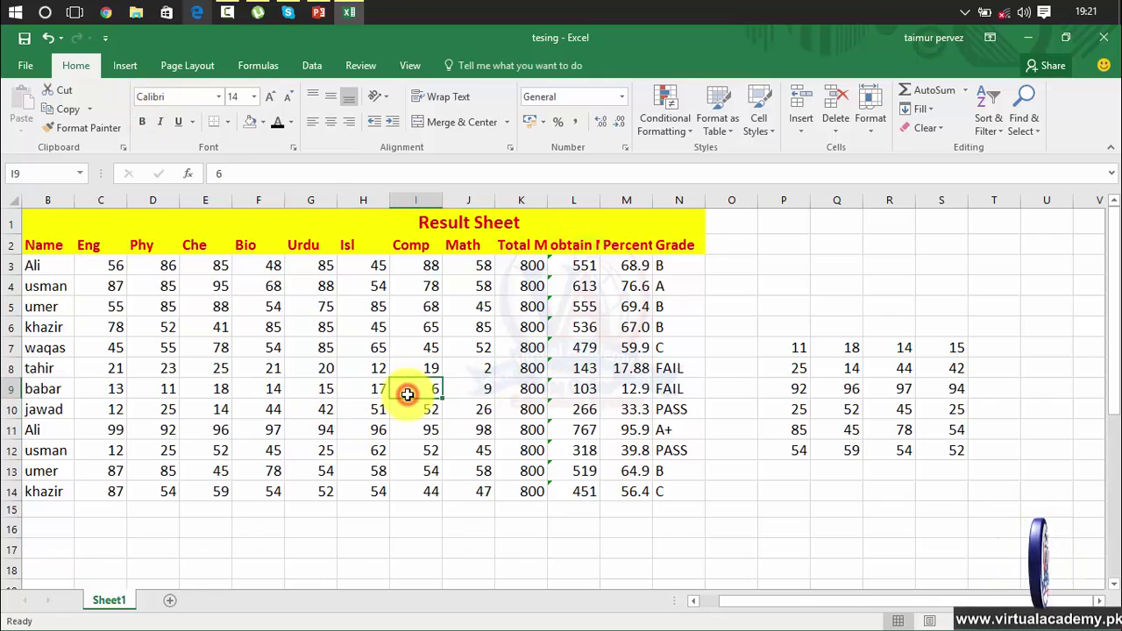
- Delete the contents of O5:U15 to remove the pasted block beside the result table
{"action": "left_click", "coordinate": [1052, 307]}
{"action": "left_click_drag", "start_coordinate": [1035, 325], "coordinate": [752, 509]}
{"action": "key", "text": "Delete"}
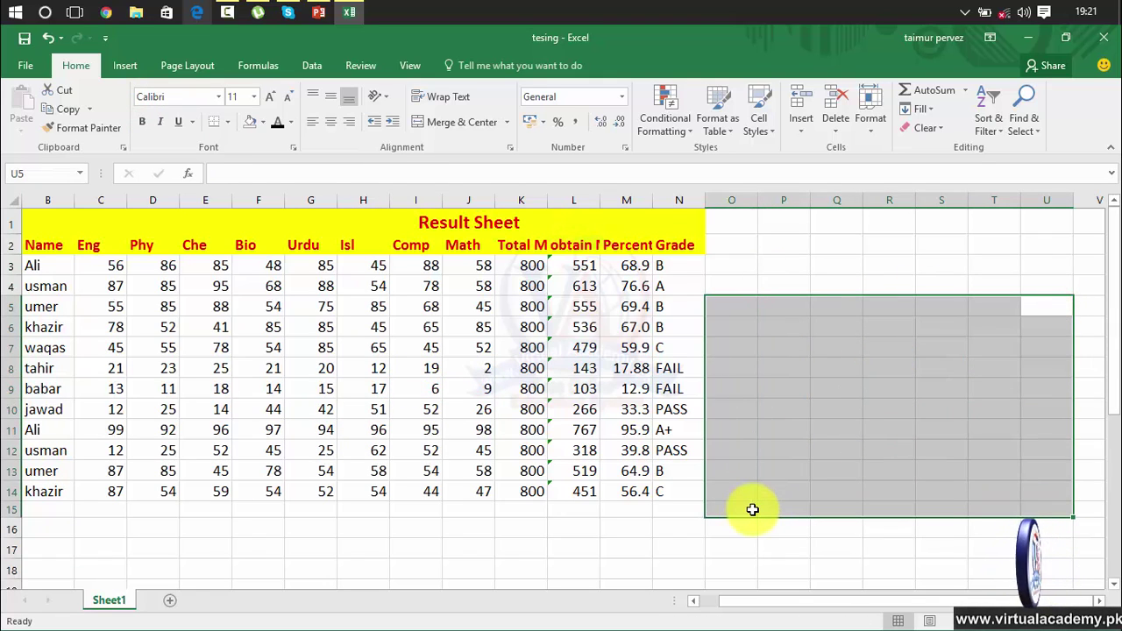